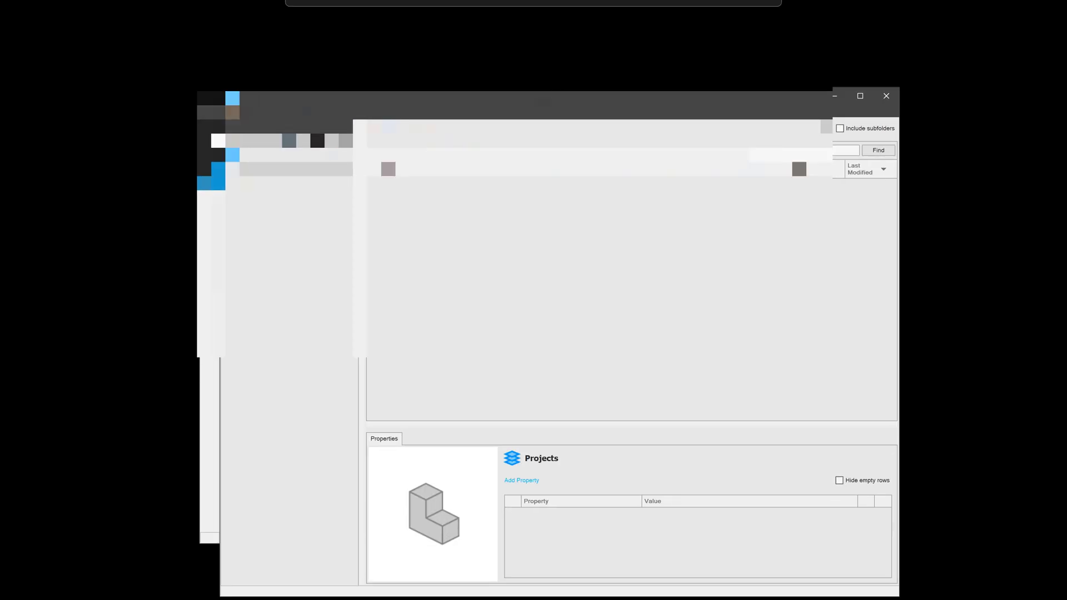
Look through the Projects, Recycle Bin and Libraries sections of the safe.
{"action": "left_click", "coordinate": [205, 135]}
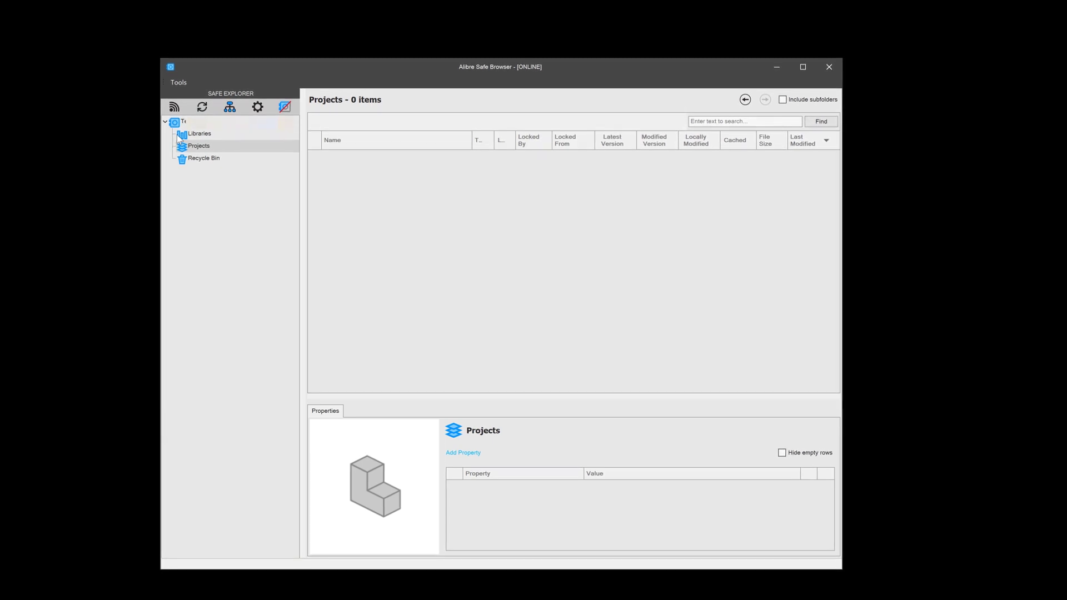
{"action": "left_click", "coordinate": [200, 138]}
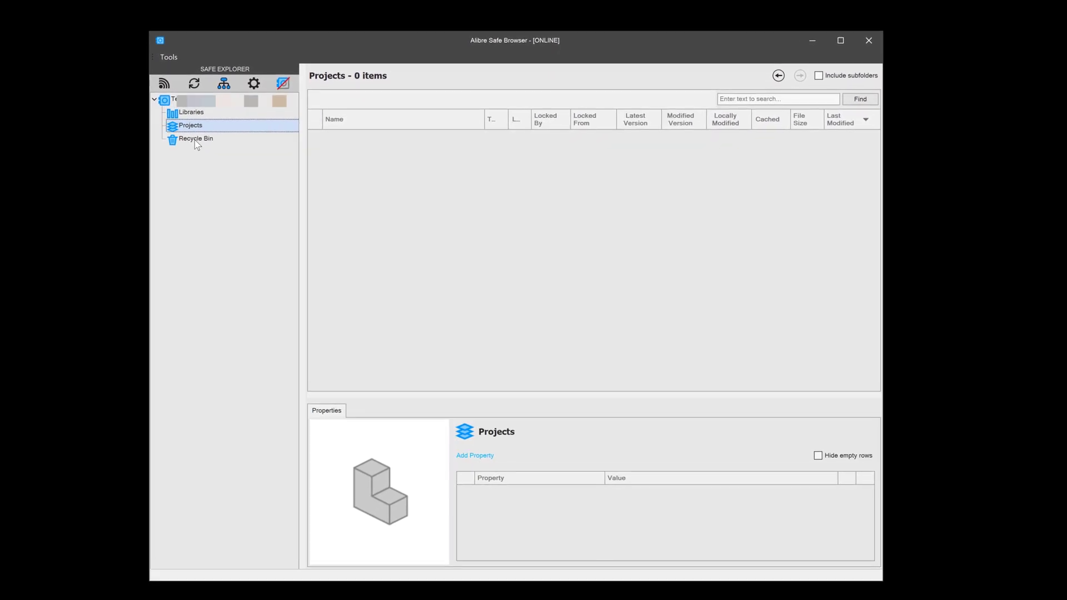
{"action": "key", "text": "Down"}
{"action": "key", "text": "Up"}
{"action": "key", "text": "Up"}
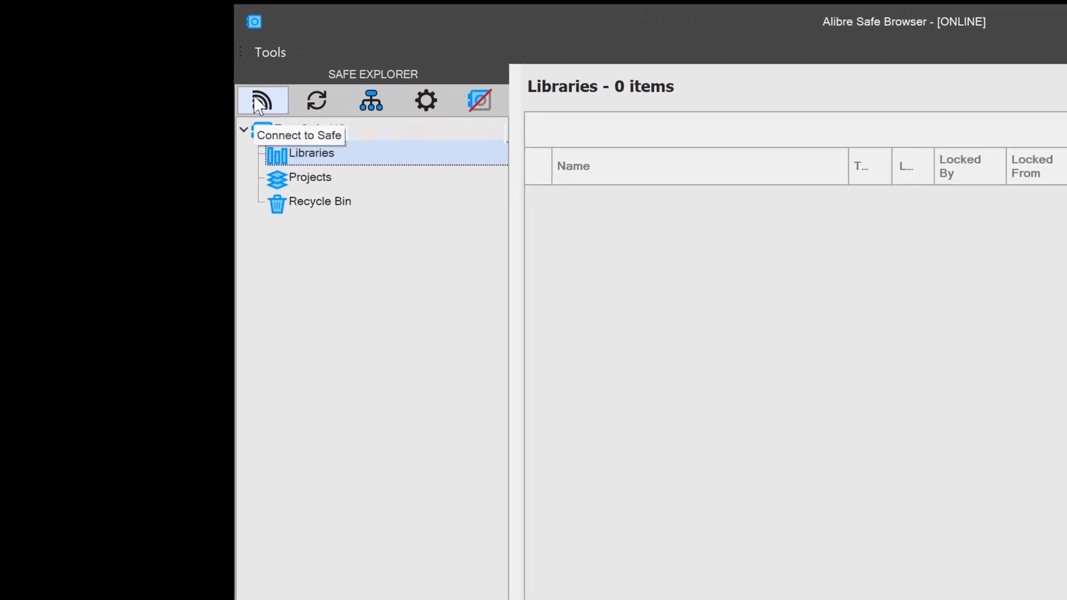
Open the safe connection settings and examine the previous connections and the available safes.
{"action": "left_click", "coordinate": [259, 104]}
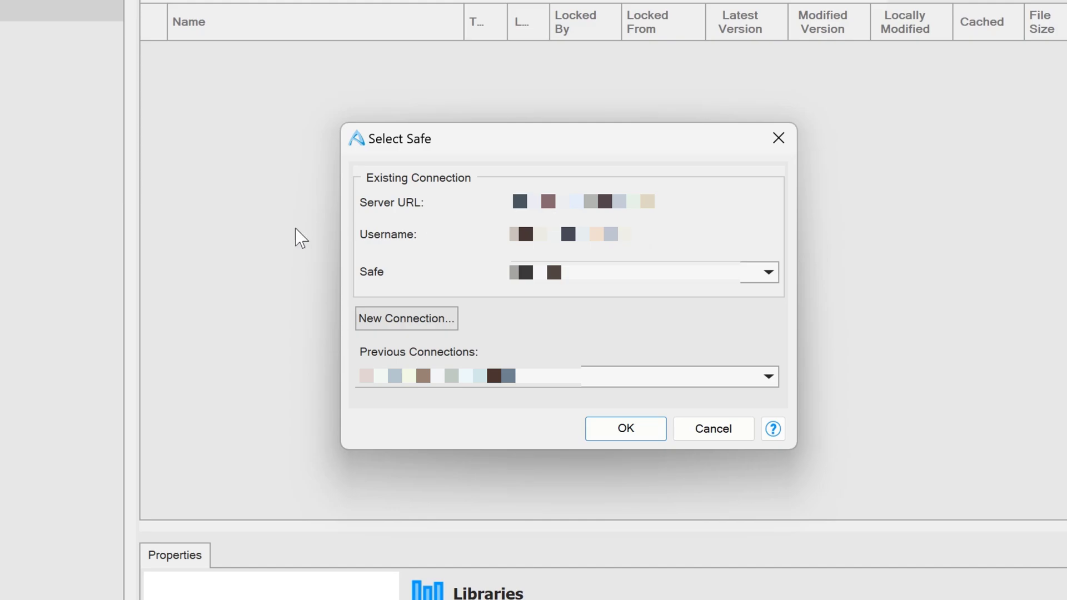
{"action": "left_click", "coordinate": [658, 378]}
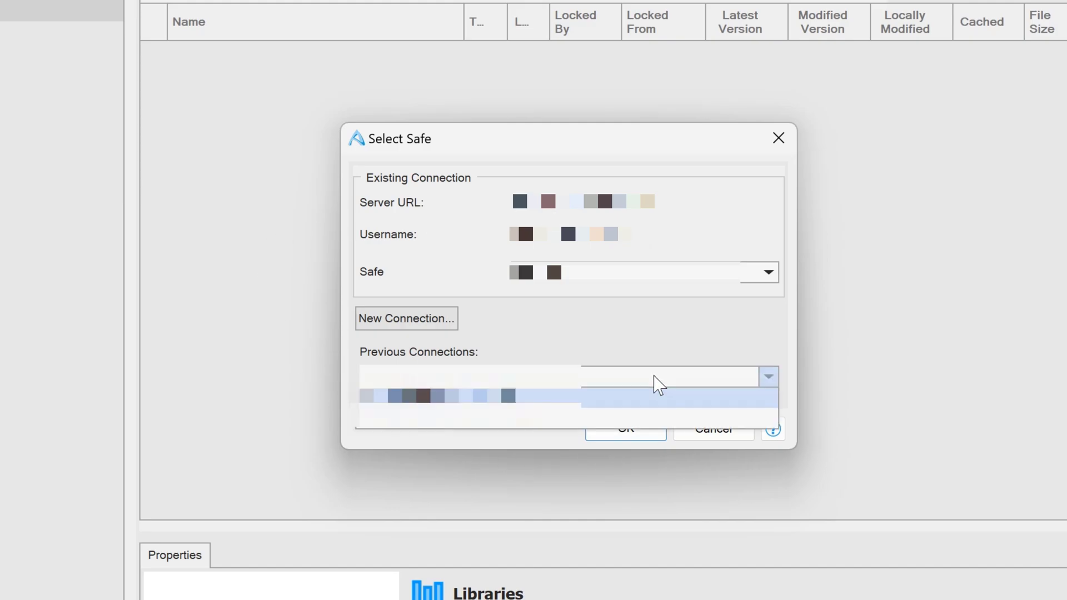
{"action": "left_click", "coordinate": [656, 378]}
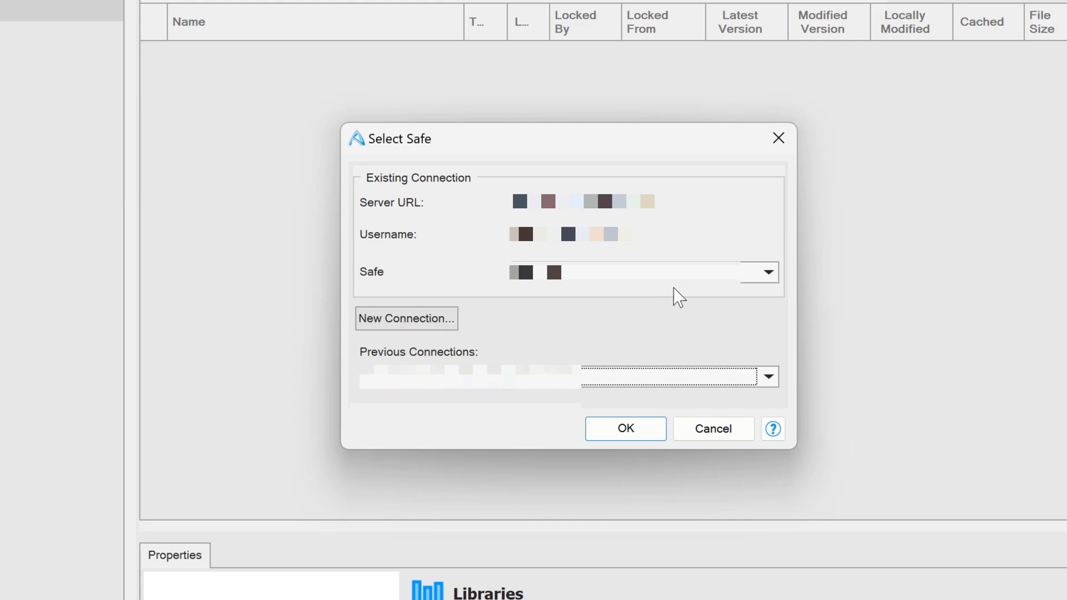
{"action": "left_click", "coordinate": [703, 276]}
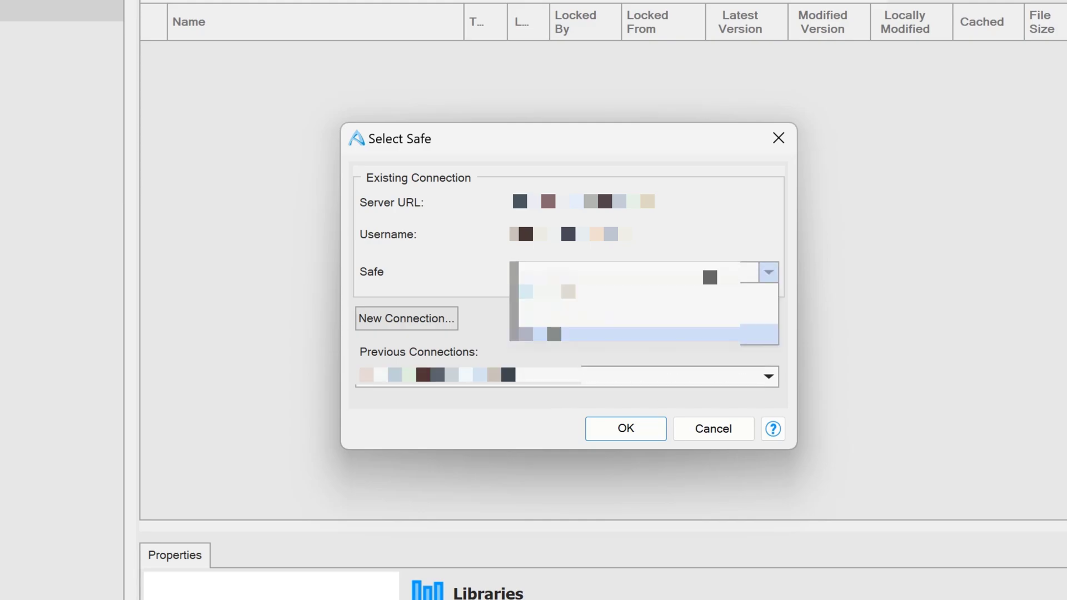
{"action": "left_click", "coordinate": [611, 333]}
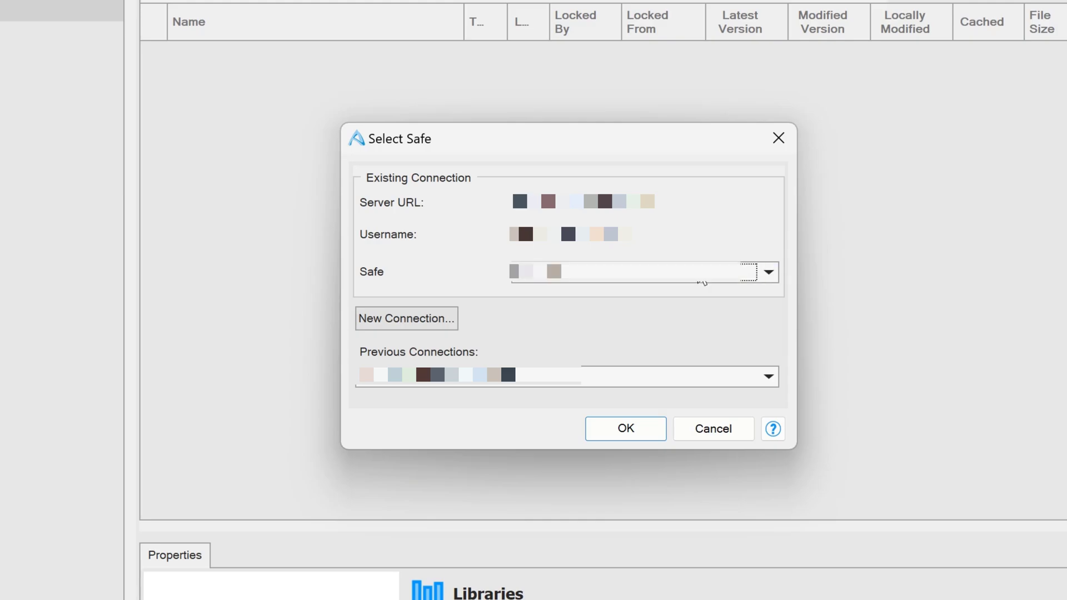
Examine the login form for a new safe connection with the Specify credentials option, and leave without connecting.
{"action": "left_click", "coordinate": [403, 325]}
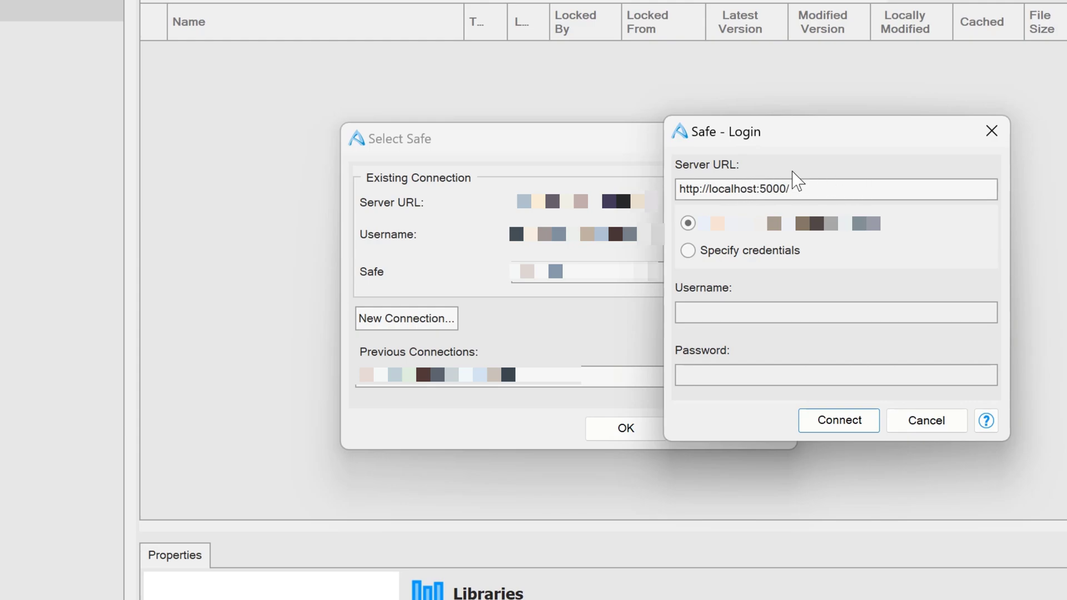
{"action": "left_click", "coordinate": [696, 257]}
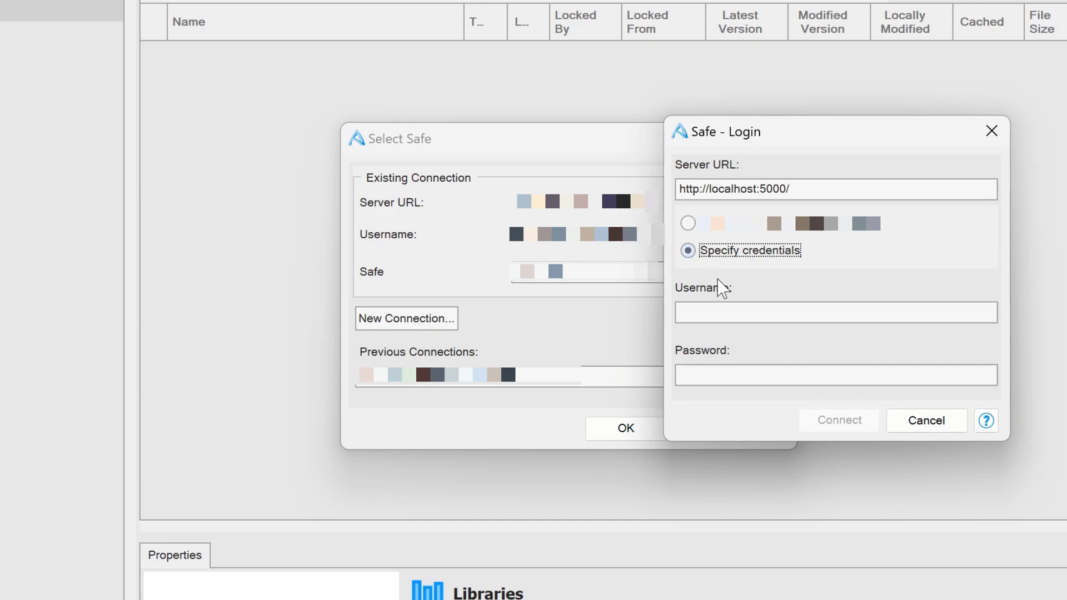
{"action": "left_click", "coordinate": [726, 317]}
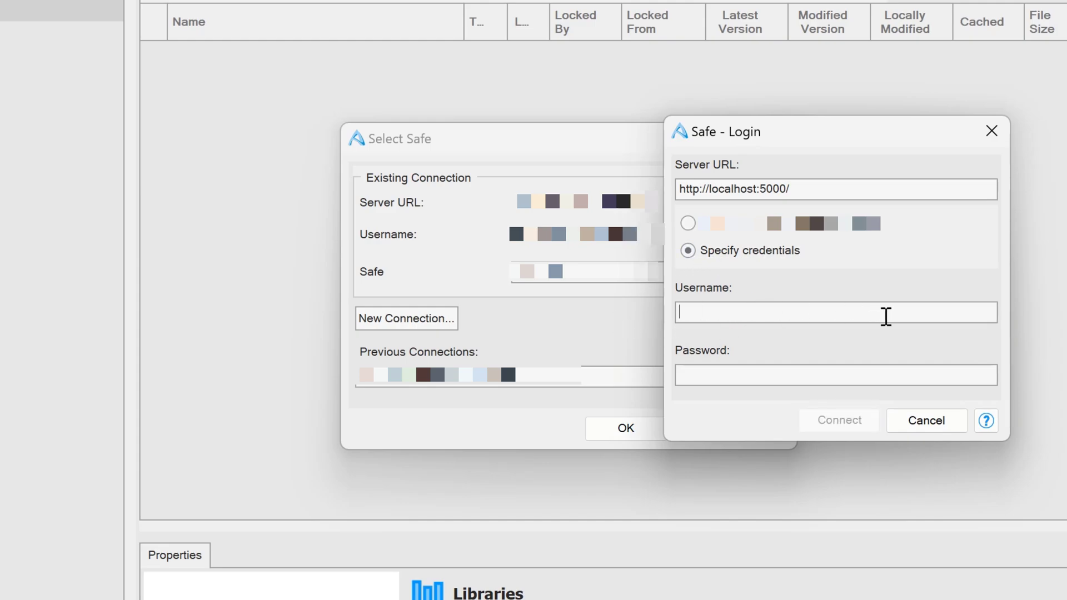
{"action": "left_click", "coordinate": [697, 375]}
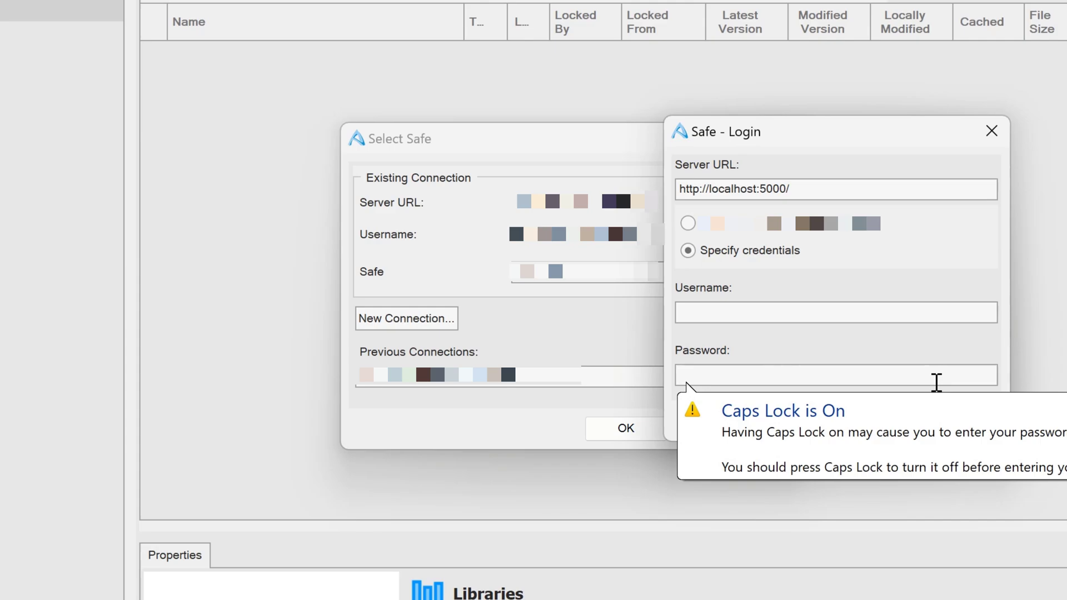
{"action": "left_click", "coordinate": [991, 131]}
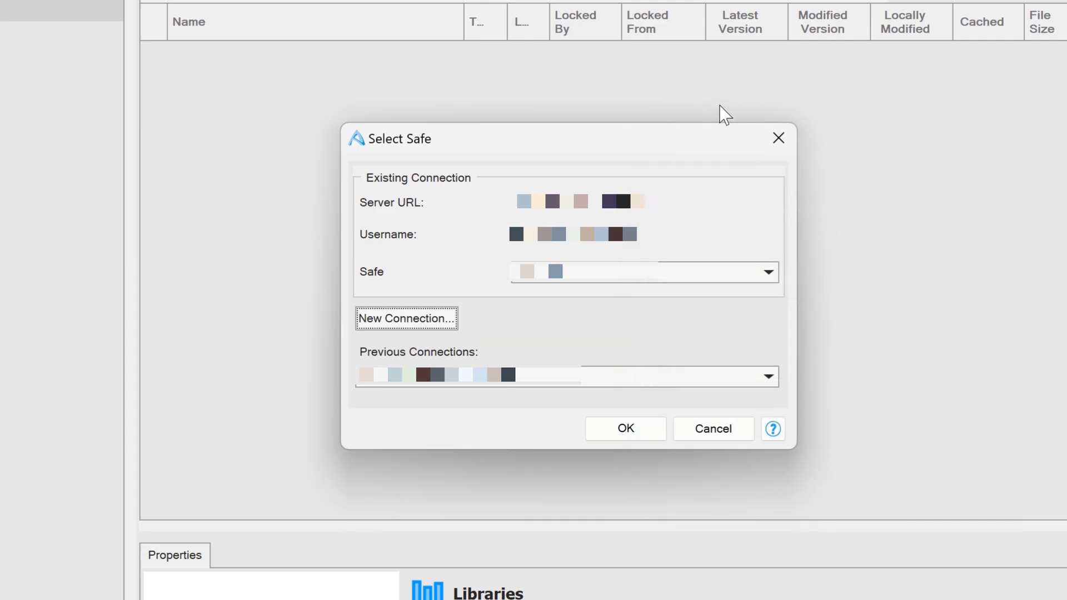
{"action": "left_click", "coordinate": [724, 428]}
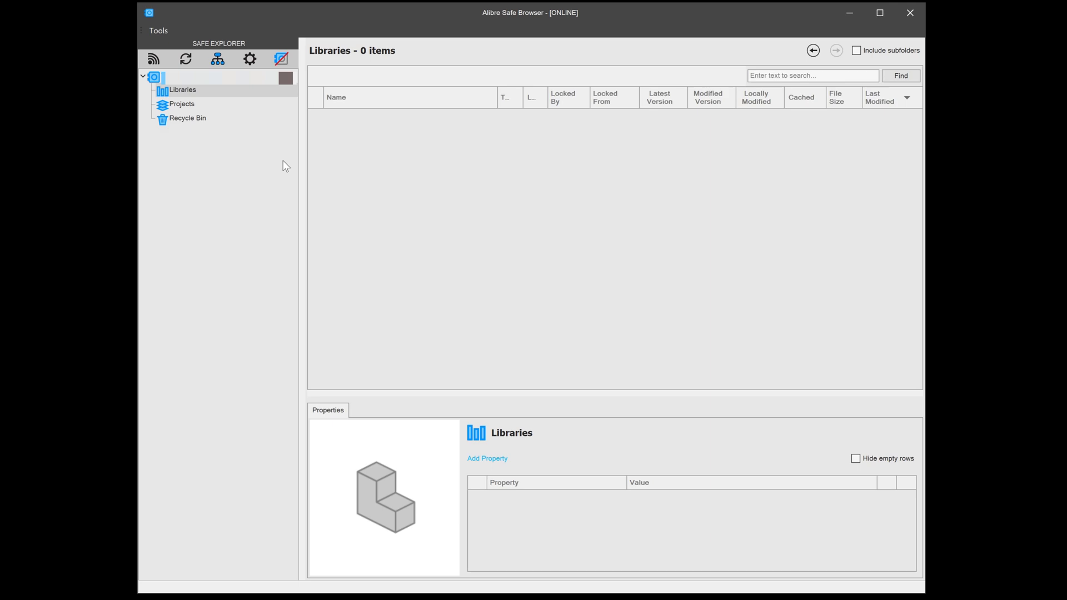
Create a new project named "DoNothing Project" under Projects, using the AlibrePDMTemplate template.
{"action": "left_click", "coordinate": [174, 105]}
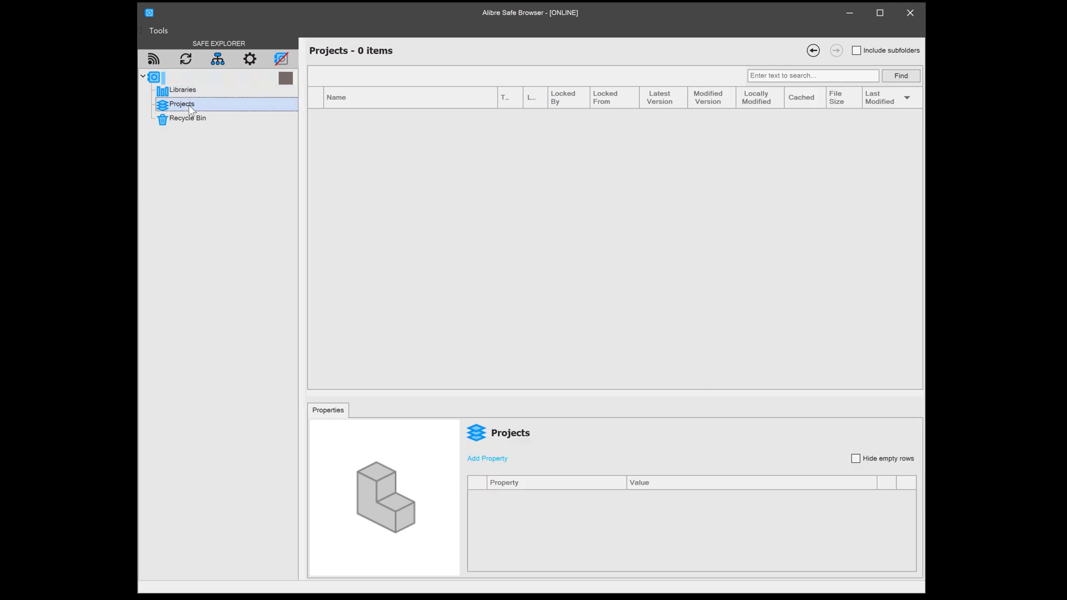
{"action": "right_click", "coordinate": [189, 109]}
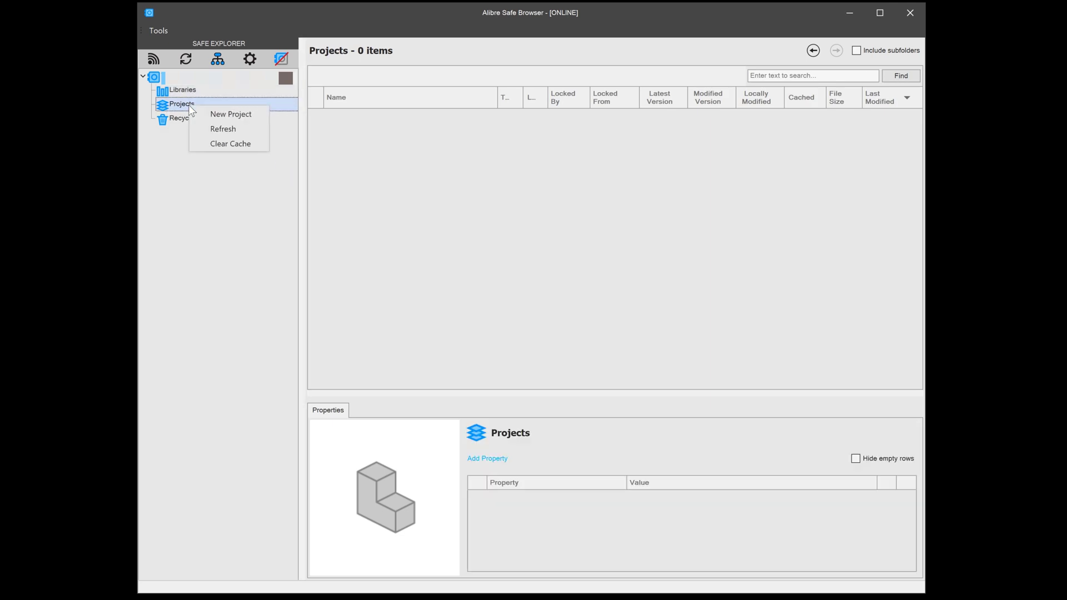
{"action": "left_click", "coordinate": [228, 114]}
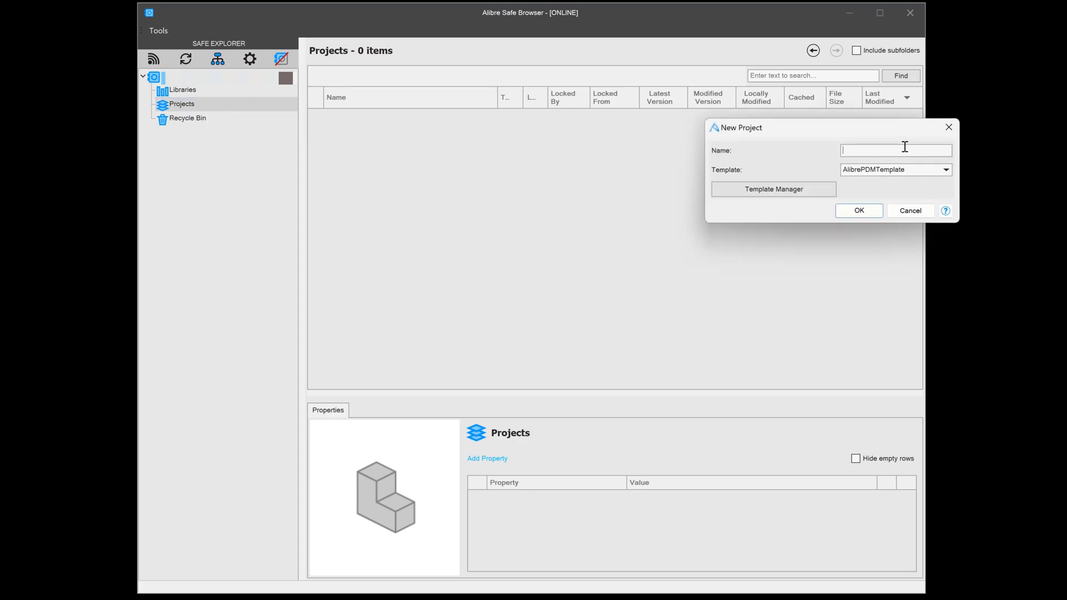
{"action": "type", "text": "DoNothing Project"}
{"action": "left_click", "coordinate": [846, 216]}
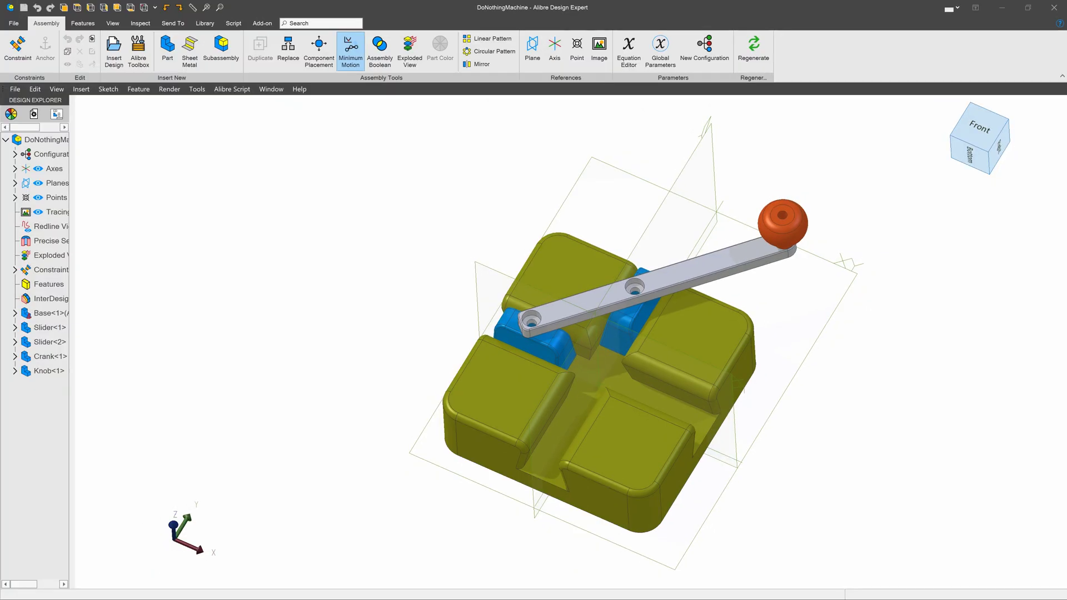
In the DoNothingMachine assembly in Alibre Design, move the orange knob to swing the crank to the other side of the base.
{"action": "left_click", "coordinate": [782, 224]}
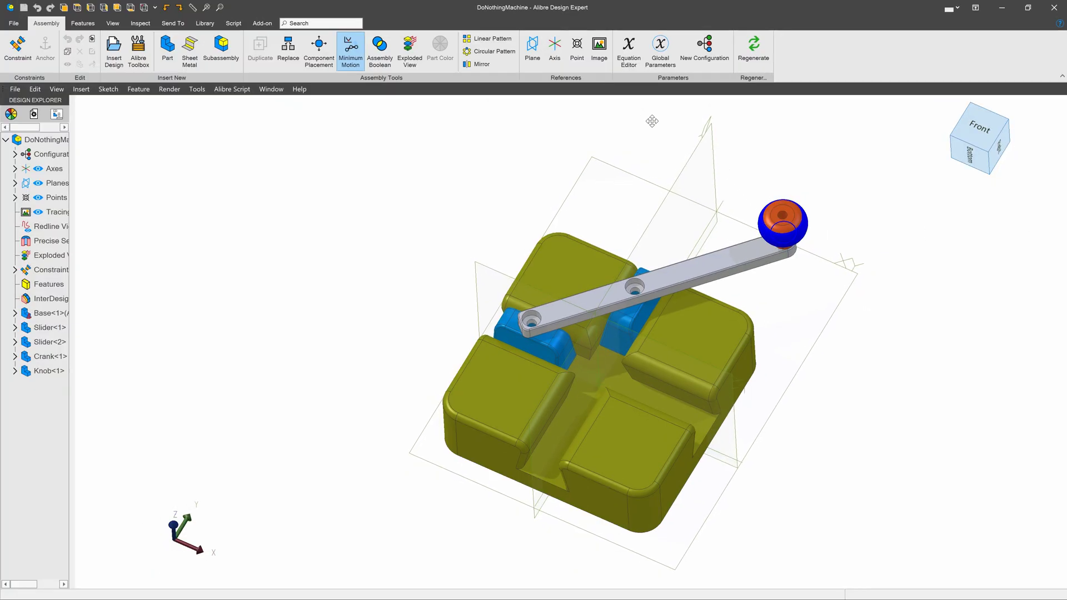
{"action": "left_click_drag", "start_coordinate": [750, 244], "coordinate": [376, 169]}
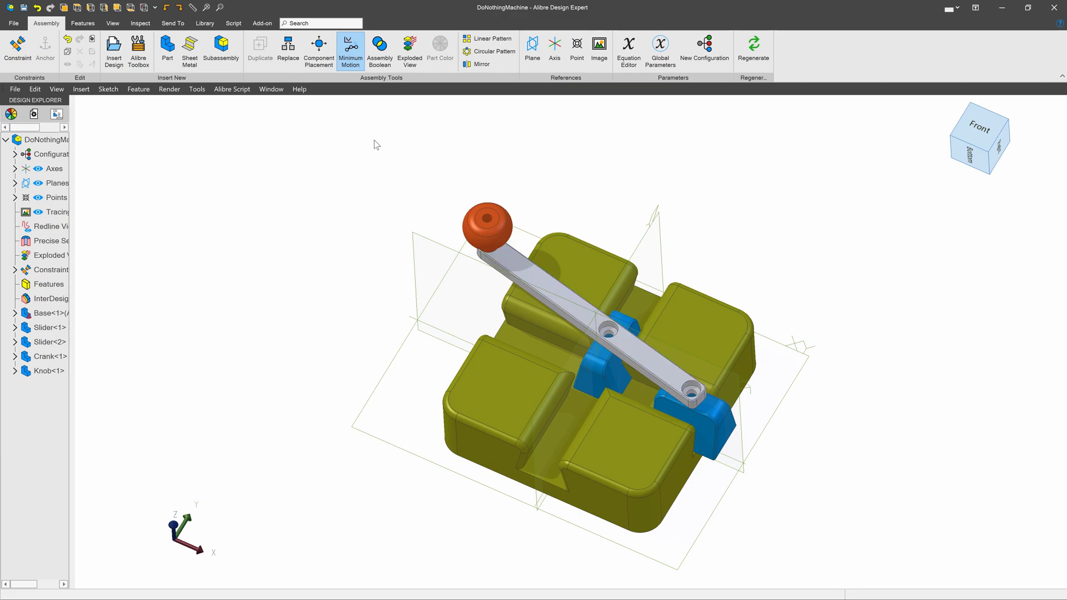
Set files to save to PDM in the system options, check the PDM refresh option, and apply the settings.
{"action": "left_click", "coordinate": [12, 24]}
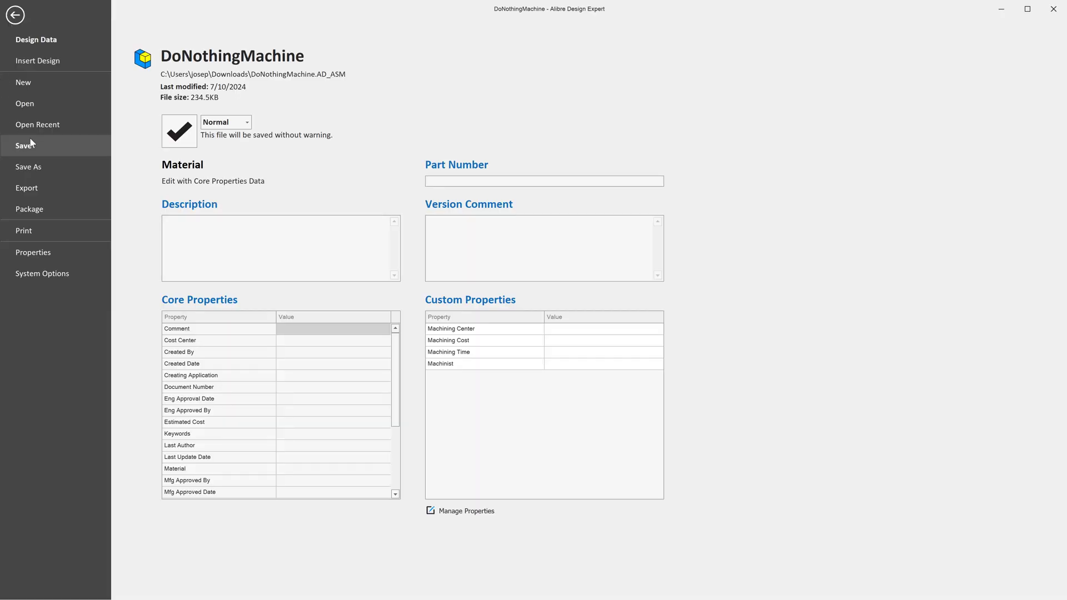
{"action": "left_click", "coordinate": [45, 275]}
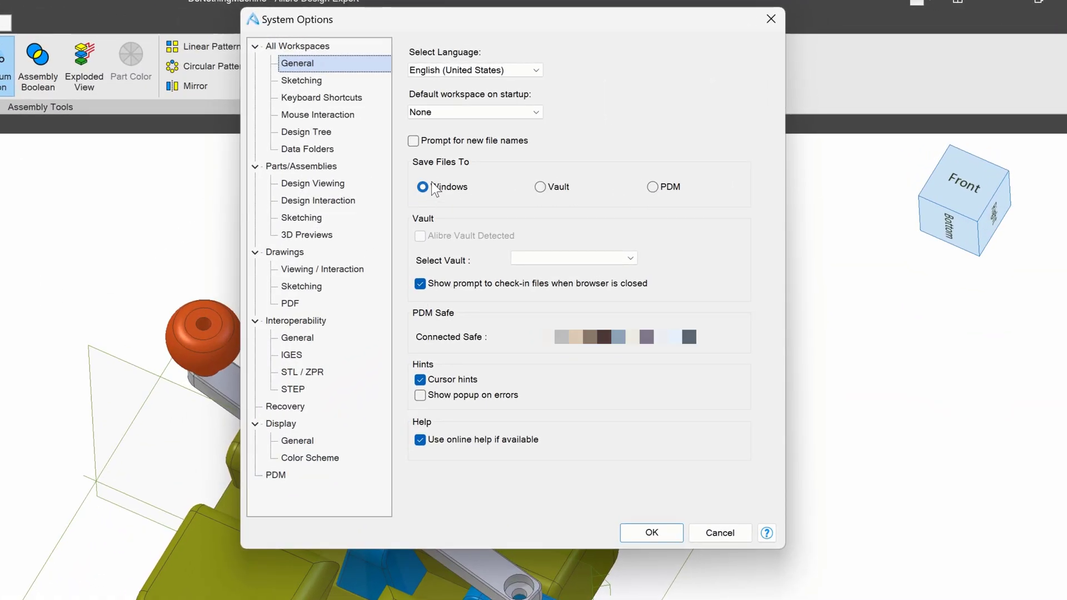
{"action": "left_click", "coordinate": [652, 187]}
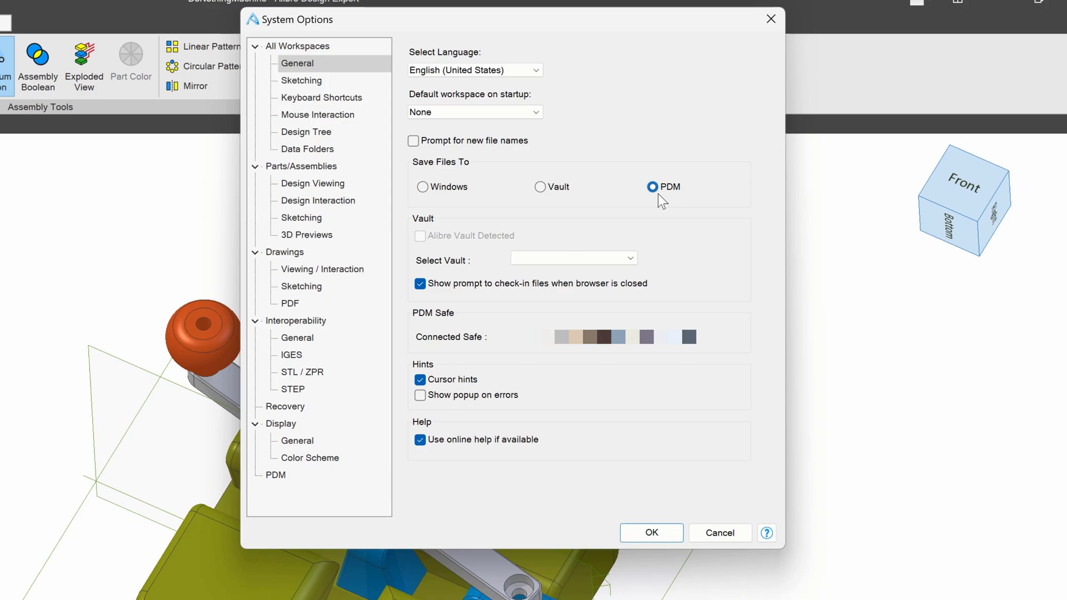
{"action": "left_click", "coordinate": [282, 476]}
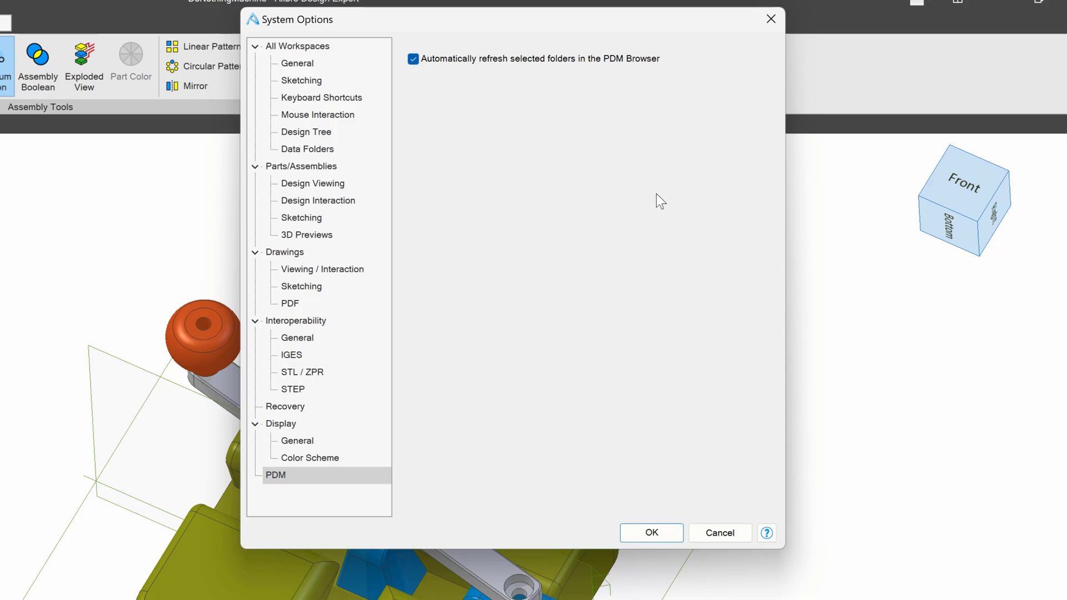
{"action": "left_click", "coordinate": [653, 535]}
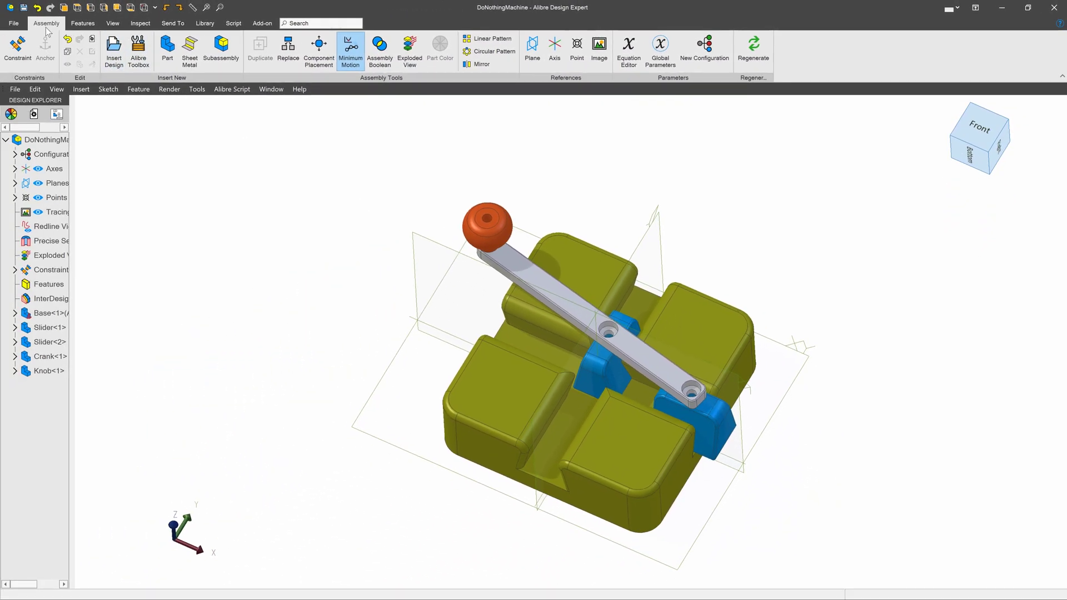
Save the DoNothingMachine assembly and its parts as new files in Test Safe/Projects/DoNothing Project/ with Check In to Safe enabled.
{"action": "left_click", "coordinate": [17, 25]}
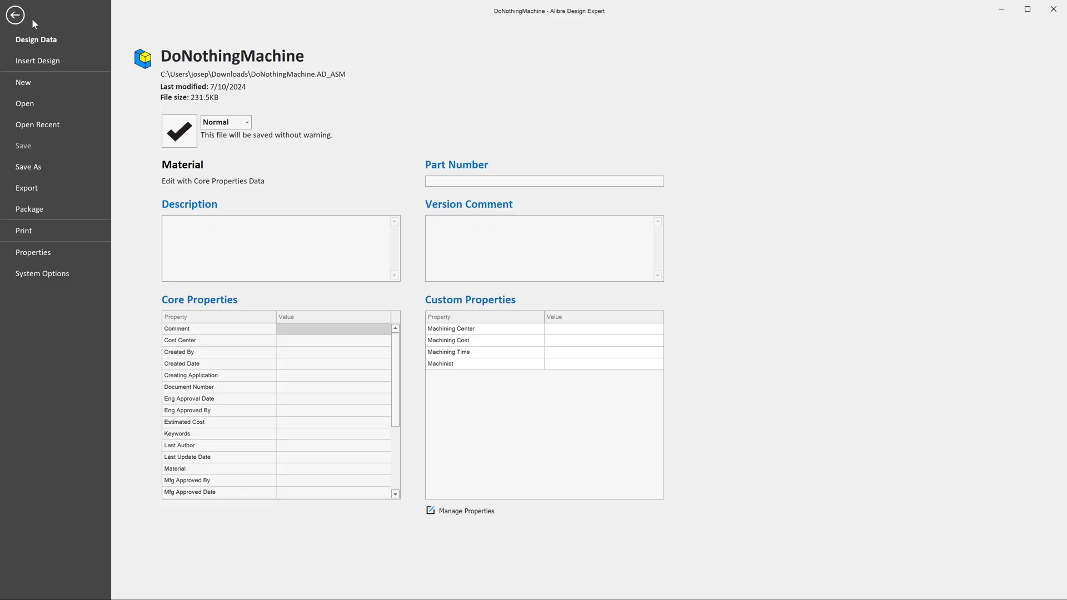
{"action": "left_click", "coordinate": [31, 167]}
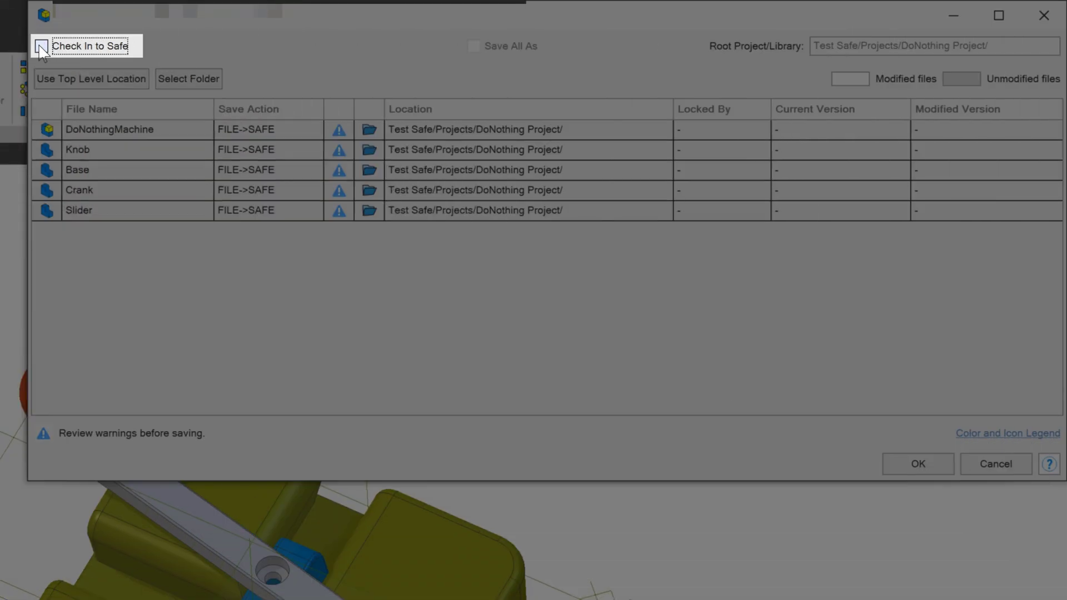
{"action": "left_click", "coordinate": [41, 46]}
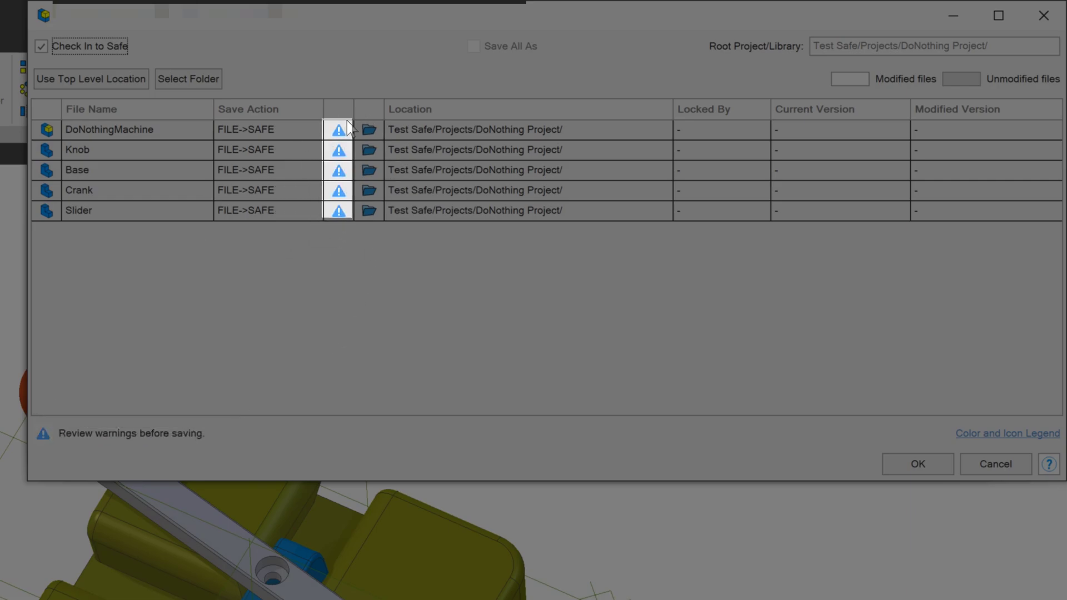
{"action": "mouse_move", "coordinate": [339, 141]}
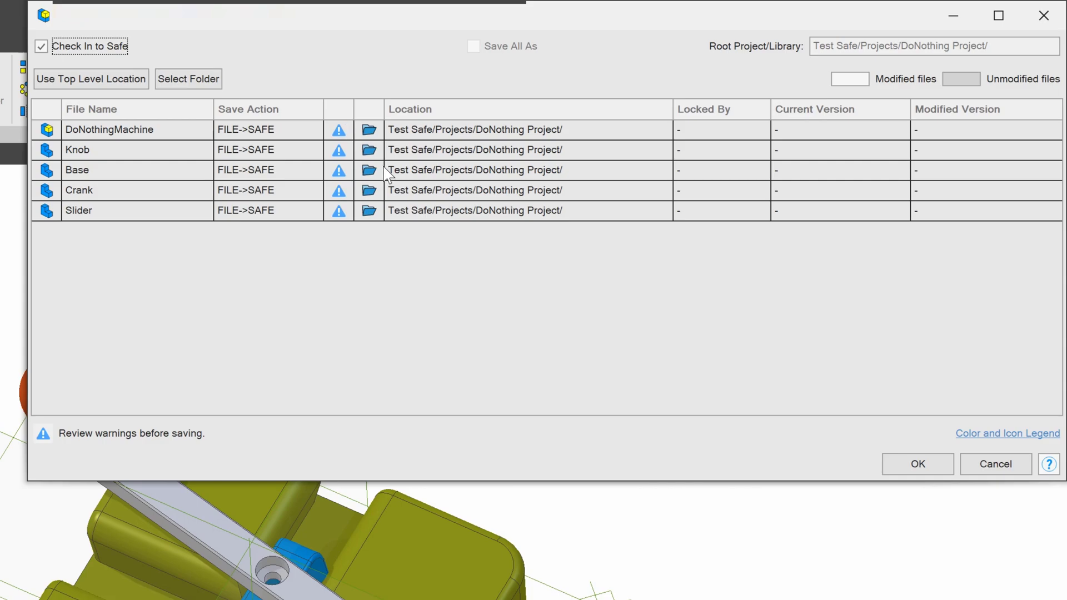
{"action": "left_click", "coordinate": [918, 462]}
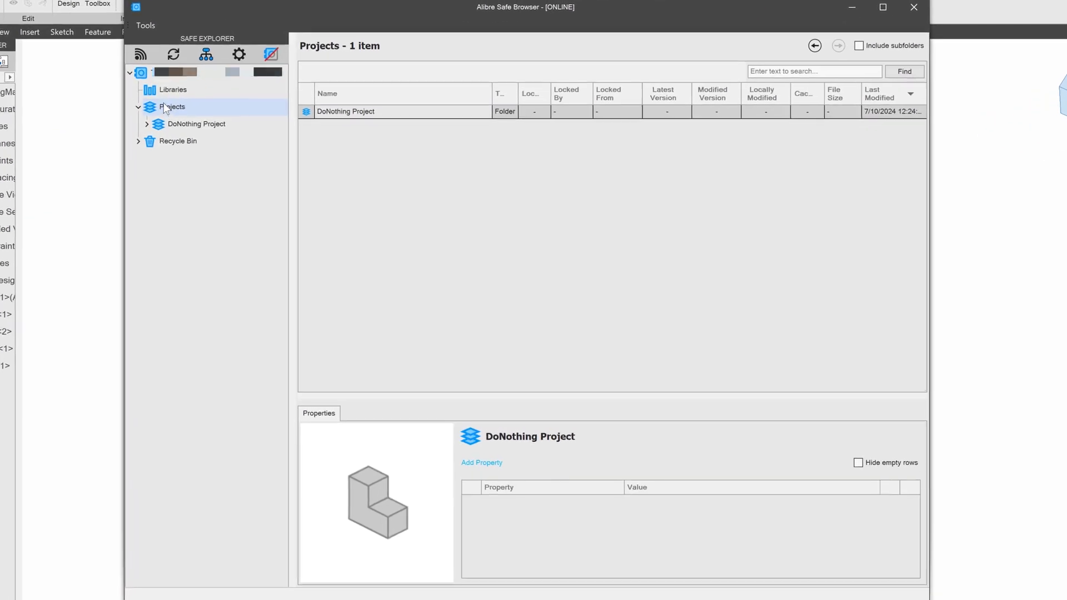
In the Safe Browser, open DoNothing Project and inspect the properties of the Slider, Knob, Base, Crank and DoNothingMachine files.
{"action": "left_click", "coordinate": [200, 166]}
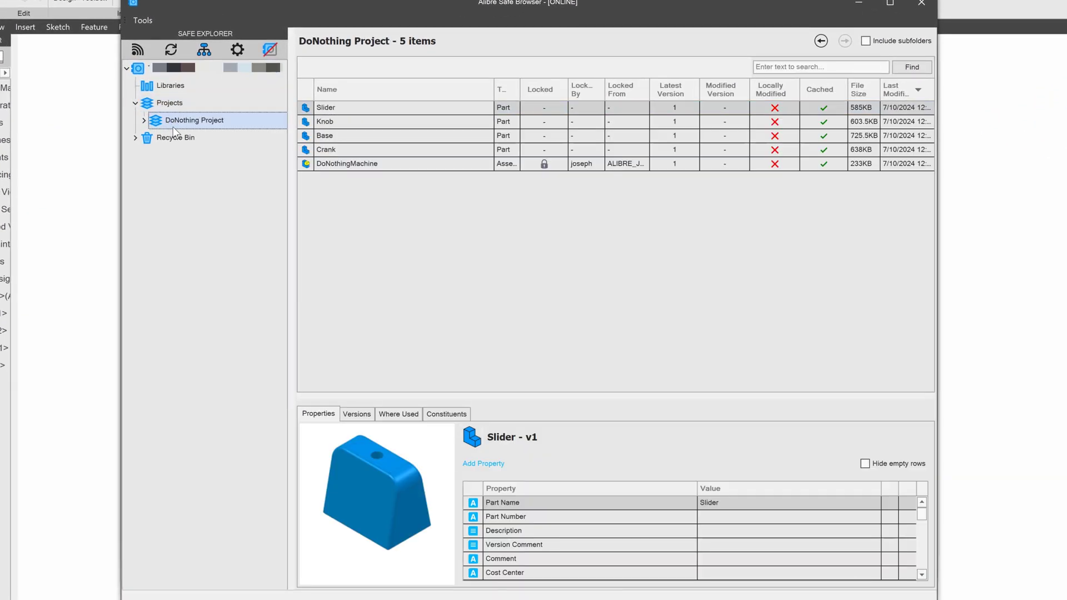
{"action": "left_click", "coordinate": [348, 108]}
{"action": "left_click", "coordinate": [332, 122]}
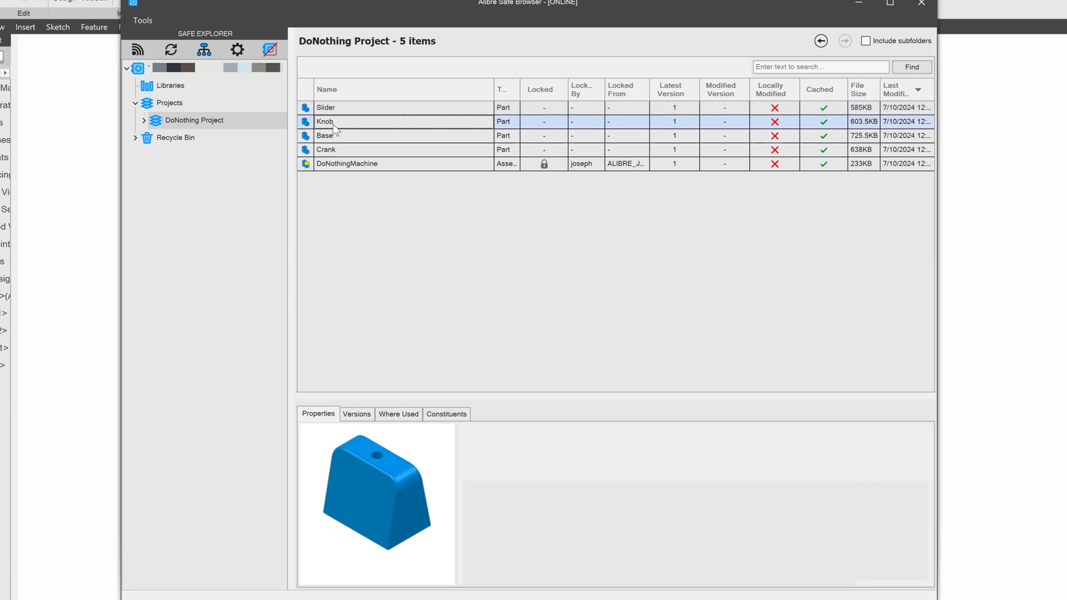
{"action": "left_click", "coordinate": [336, 136]}
{"action": "left_click", "coordinate": [341, 150]}
{"action": "left_click", "coordinate": [345, 163]}
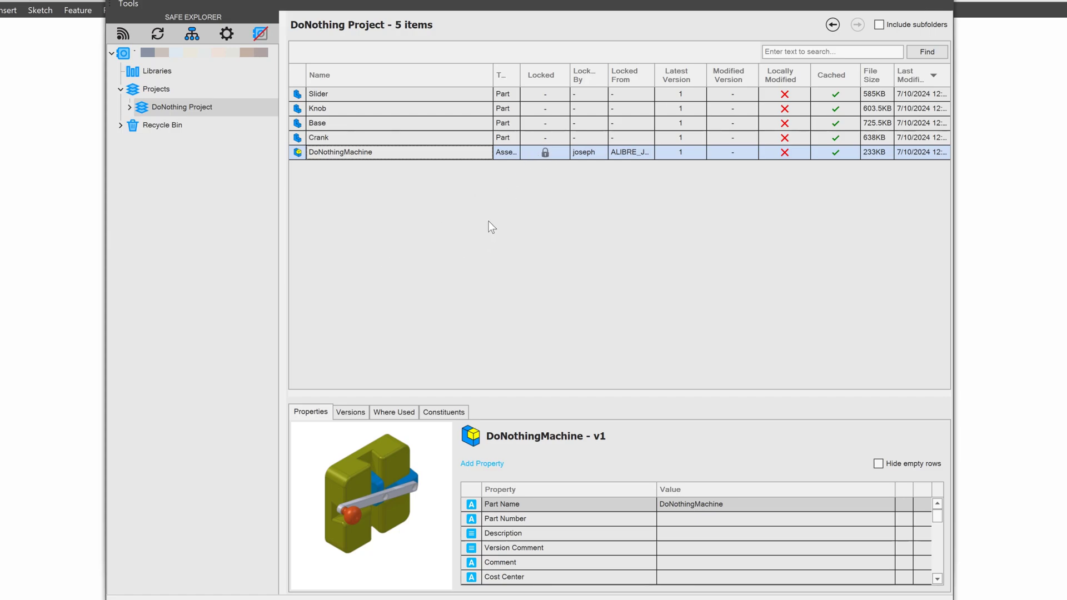
Create a new folder named Parts inside DoNothing Project.
{"action": "right_click", "coordinate": [177, 115]}
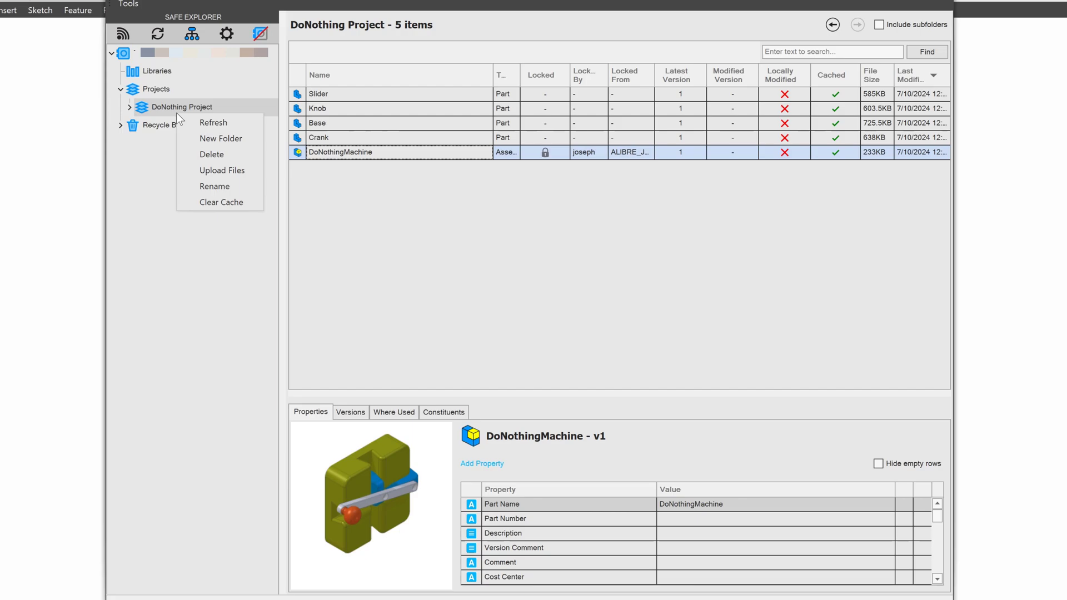
{"action": "left_click", "coordinate": [218, 138]}
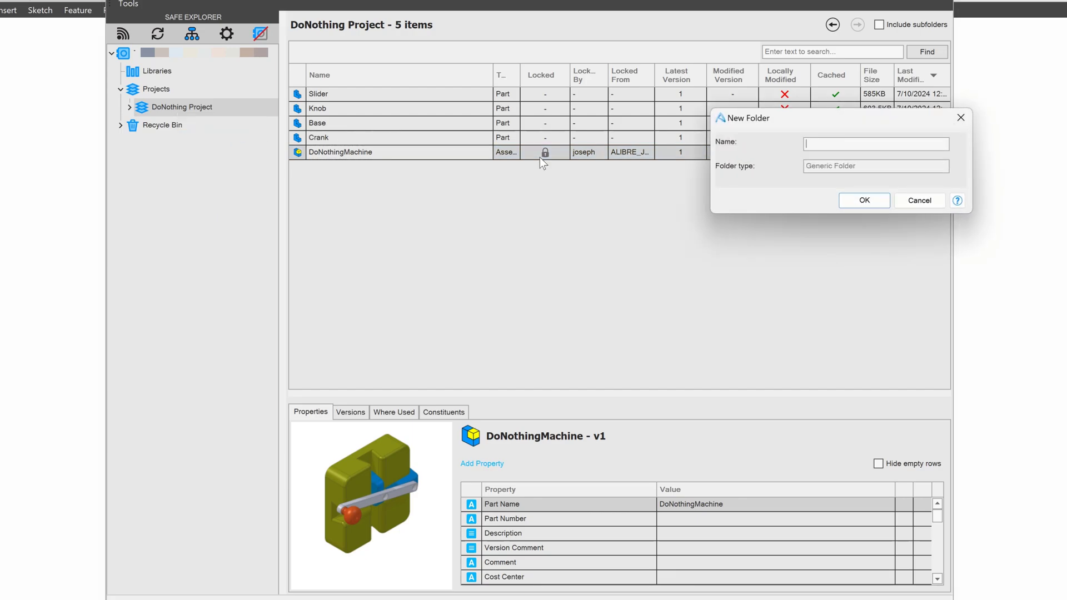
{"action": "type", "text": "Parts"}
{"action": "key", "text": "Return"}
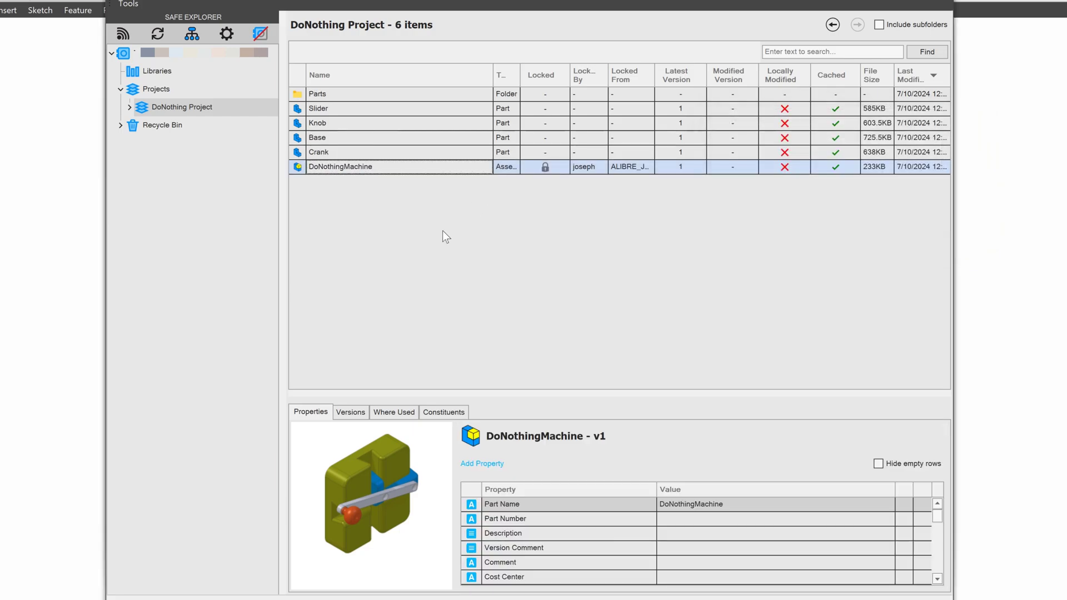
Move the Slider, Knob, Base and Crank part files into the Parts folder of DoNothing Project.
{"action": "left_click", "coordinate": [330, 149]}
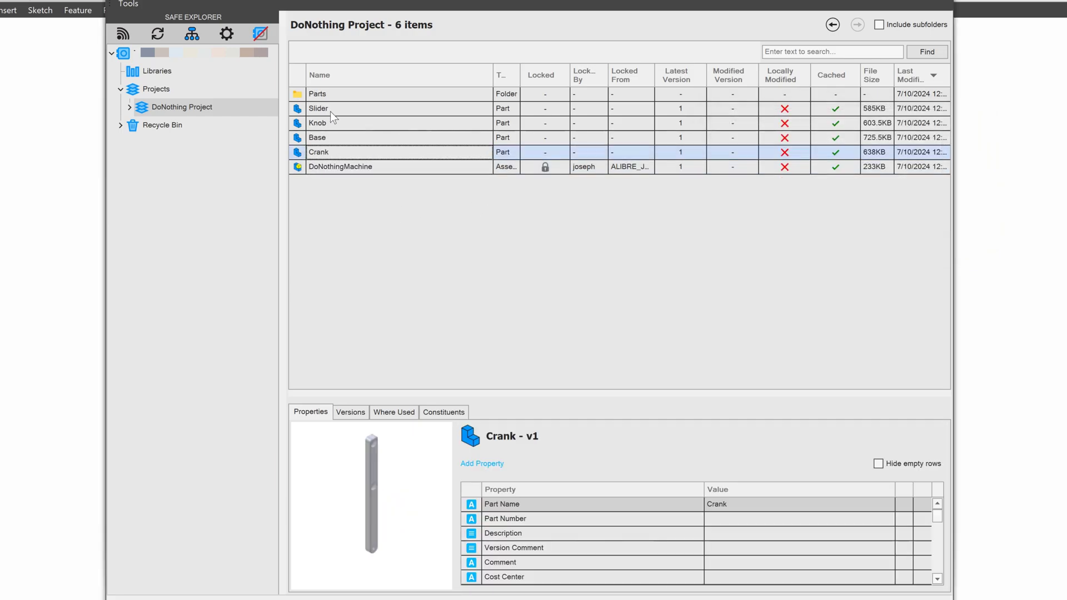
{"action": "left_click", "coordinate": [324, 110], "text": "shift"}
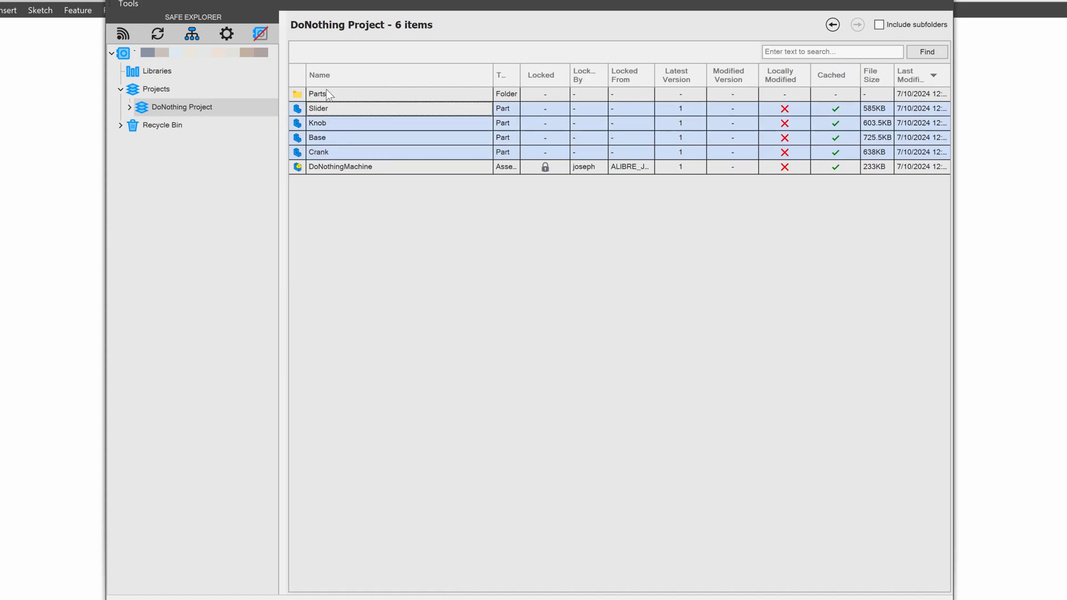
{"action": "right_click", "coordinate": [326, 127]}
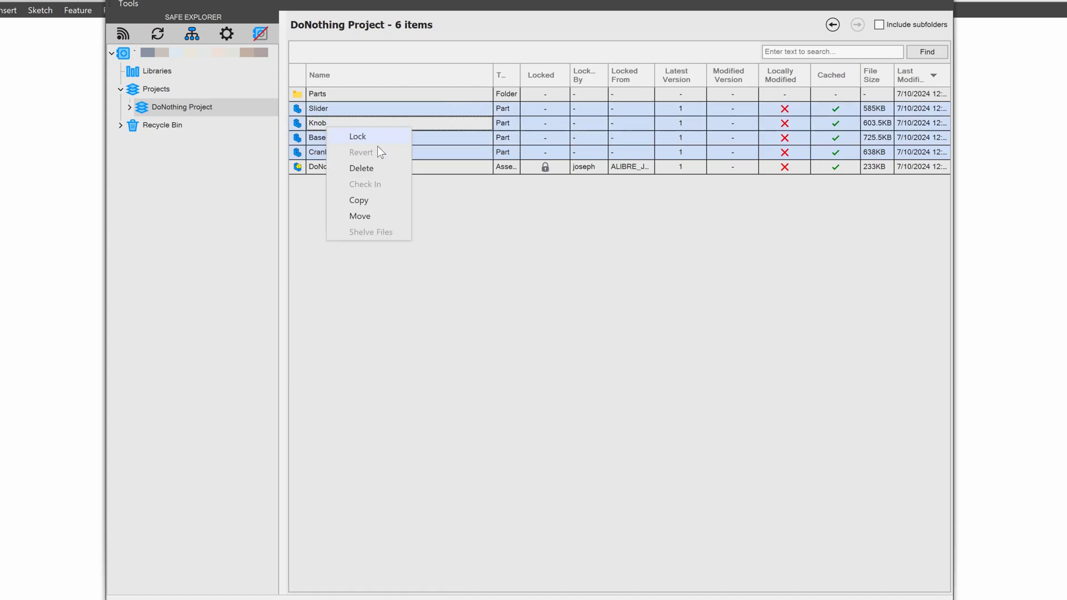
{"action": "left_click", "coordinate": [359, 217]}
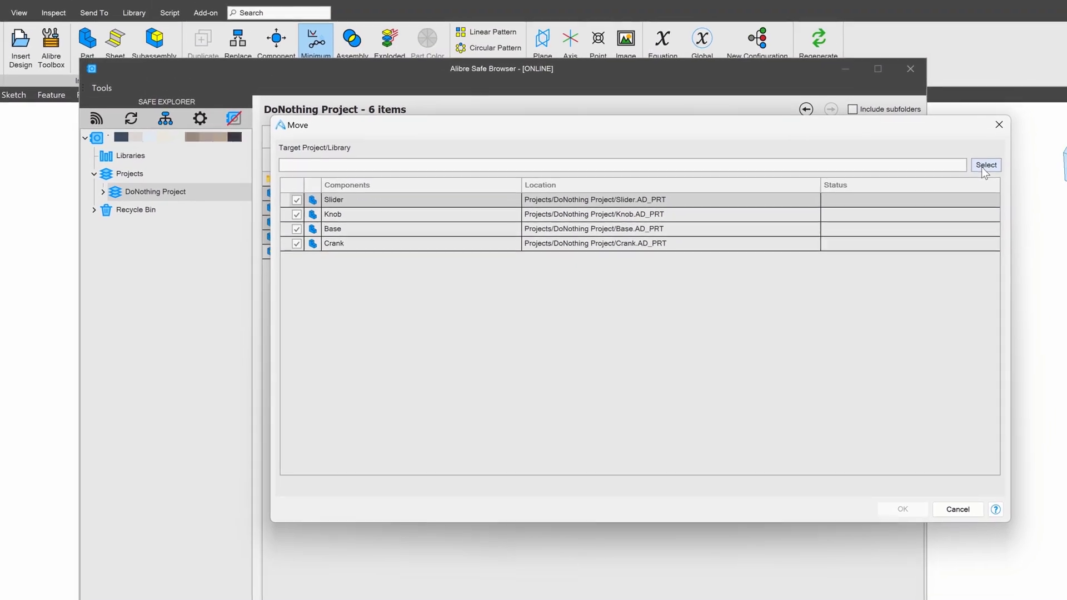
{"action": "left_click", "coordinate": [1013, 80]}
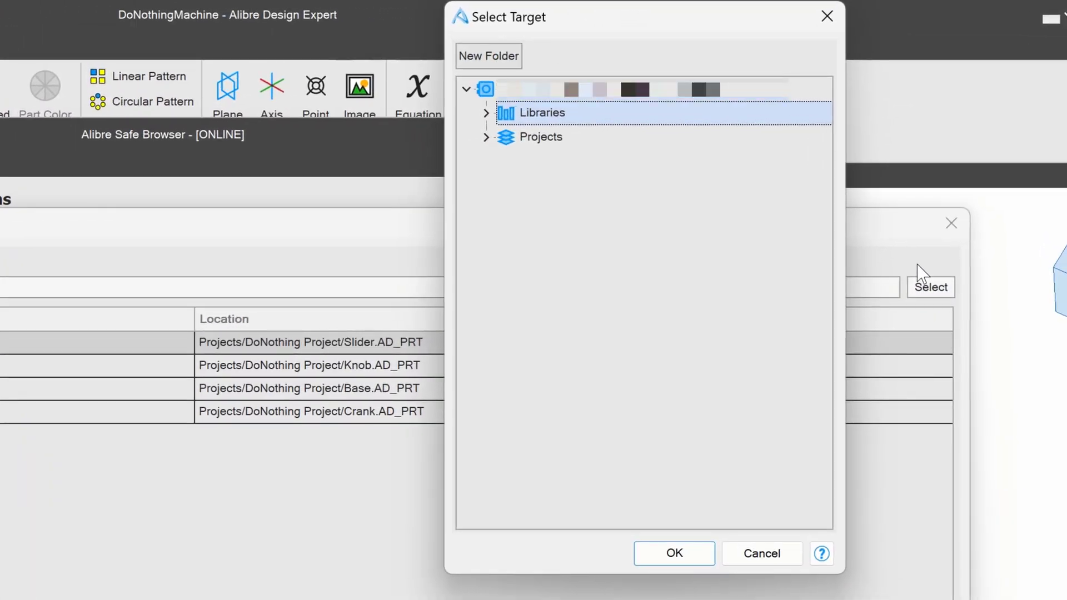
{"action": "left_click", "coordinate": [487, 138]}
{"action": "left_click", "coordinate": [505, 161]}
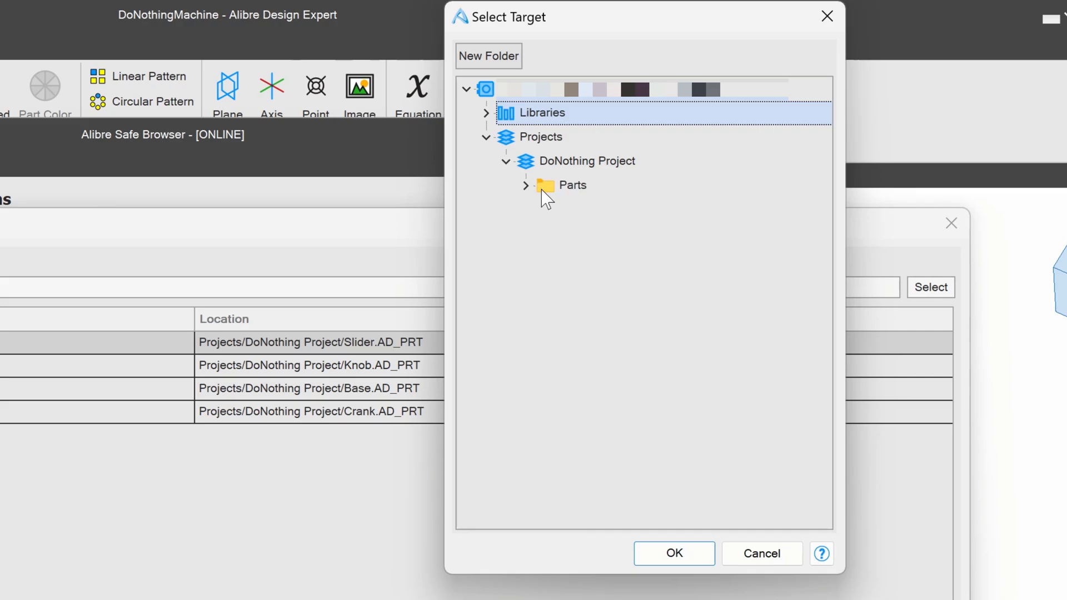
{"action": "left_click", "coordinate": [556, 188]}
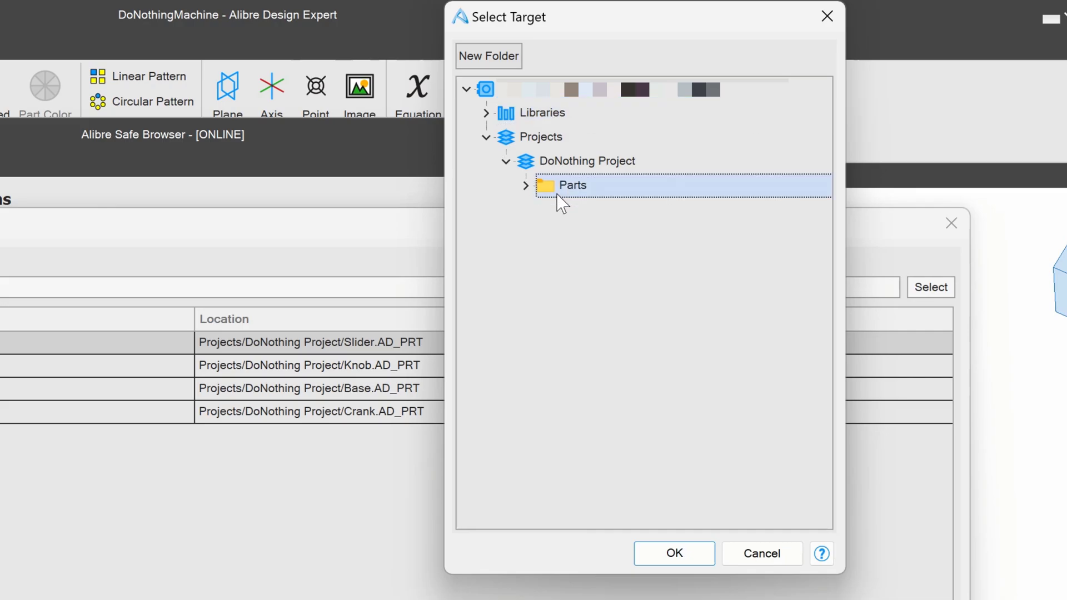
{"action": "left_click", "coordinate": [672, 562]}
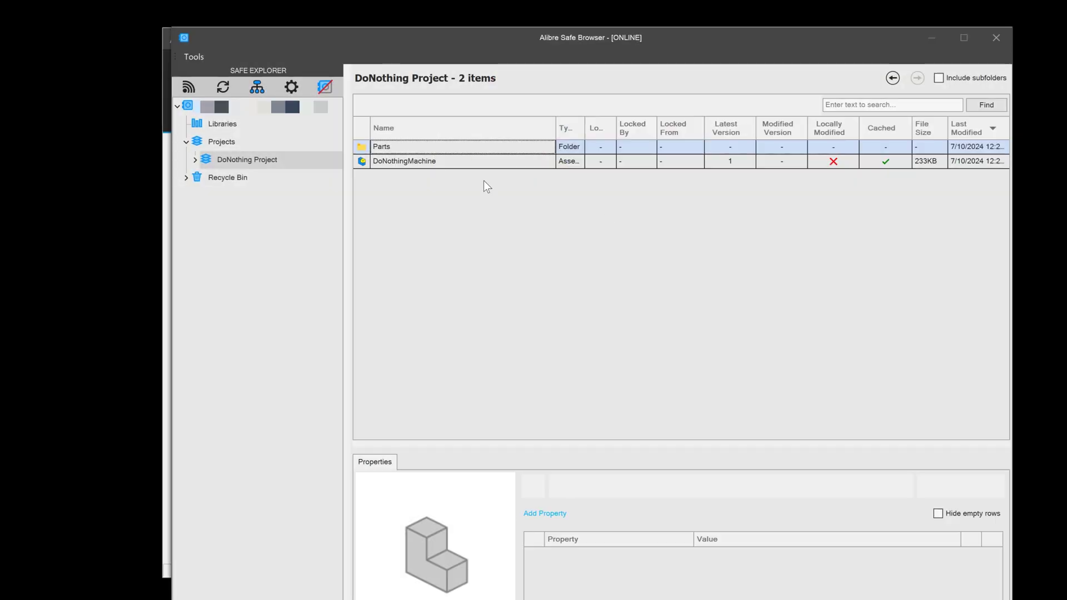
Open the DoNothingMachine assembly from the safe and swing its crank to a new position over the base.
{"action": "left_click", "coordinate": [405, 160]}
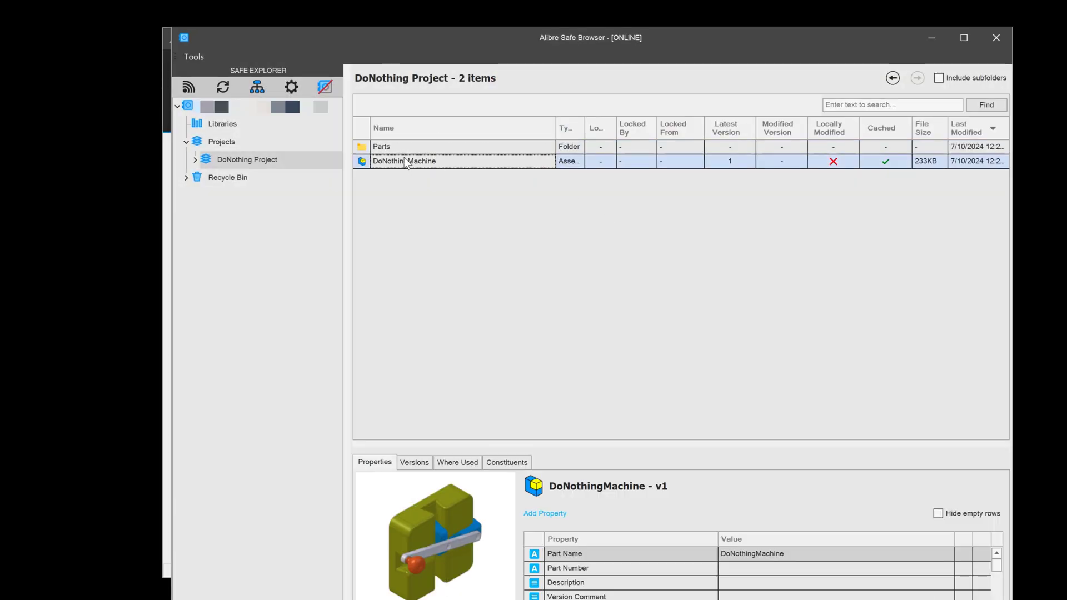
{"action": "double_click", "coordinate": [405, 161]}
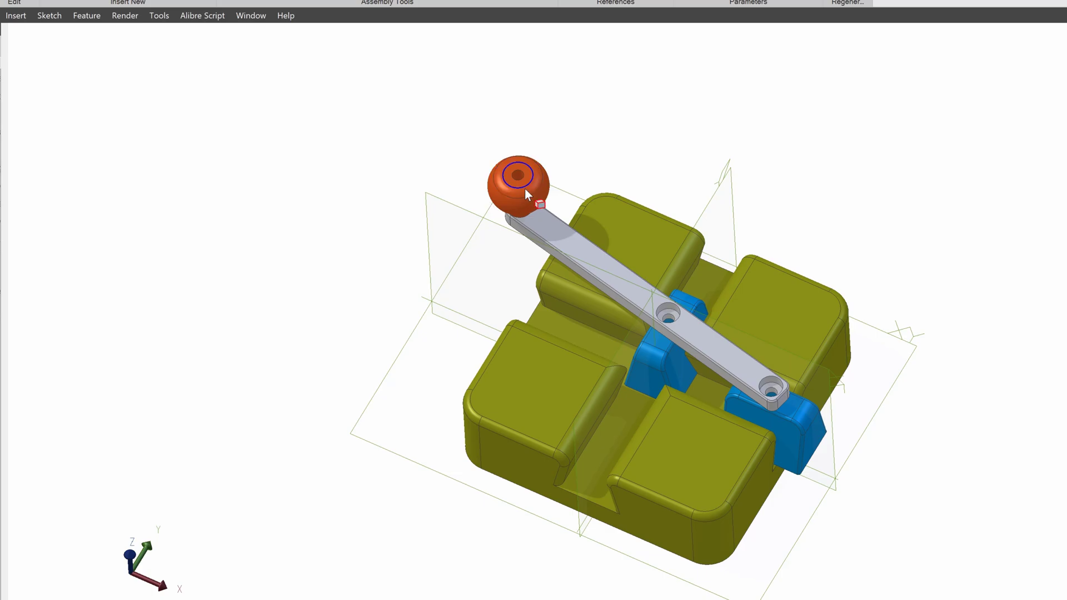
{"action": "left_click", "coordinate": [575, 234]}
{"action": "left_click_drag", "start_coordinate": [601, 198], "coordinate": [661, 147]}
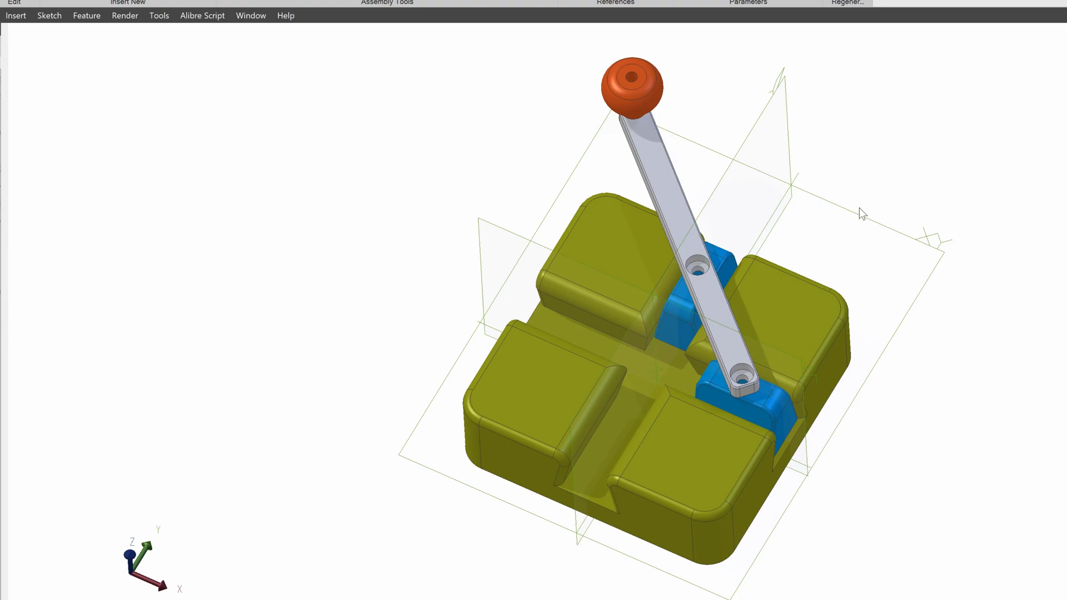
{"action": "left_click_drag", "start_coordinate": [686, 201], "coordinate": [590, 177]}
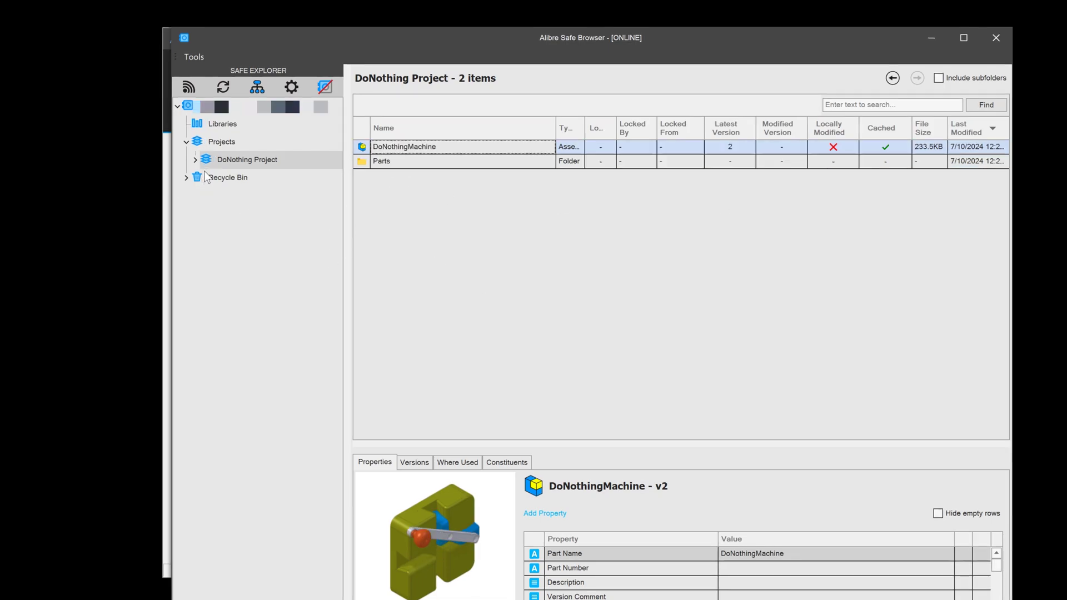
In the Safe Browser, create a project named Radial Project from AlibrePDMTemplate under Projects and open it.
{"action": "left_click", "coordinate": [217, 140]}
{"action": "right_click", "coordinate": [216, 140]}
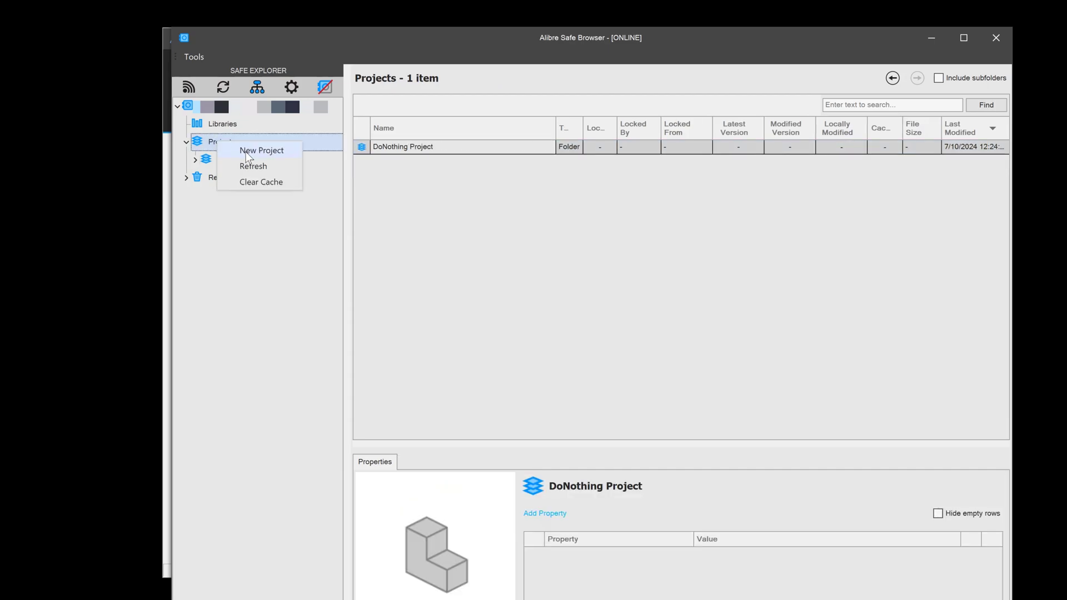
{"action": "left_click", "coordinate": [246, 152]}
{"action": "type", "text": "R"}
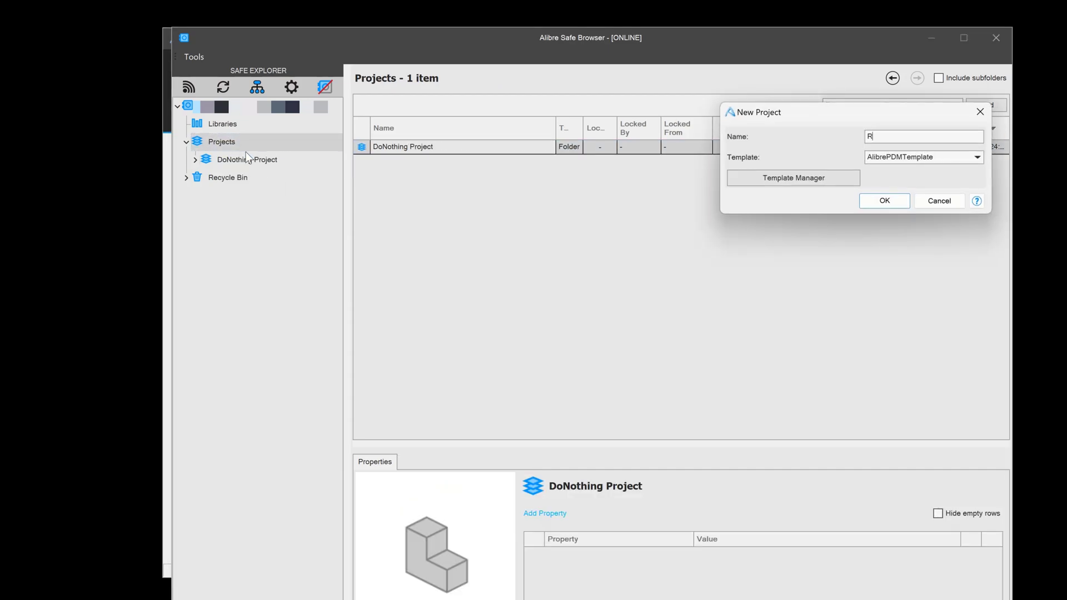
{"action": "type", "text": "adial Project"}
{"action": "key", "text": "Return"}
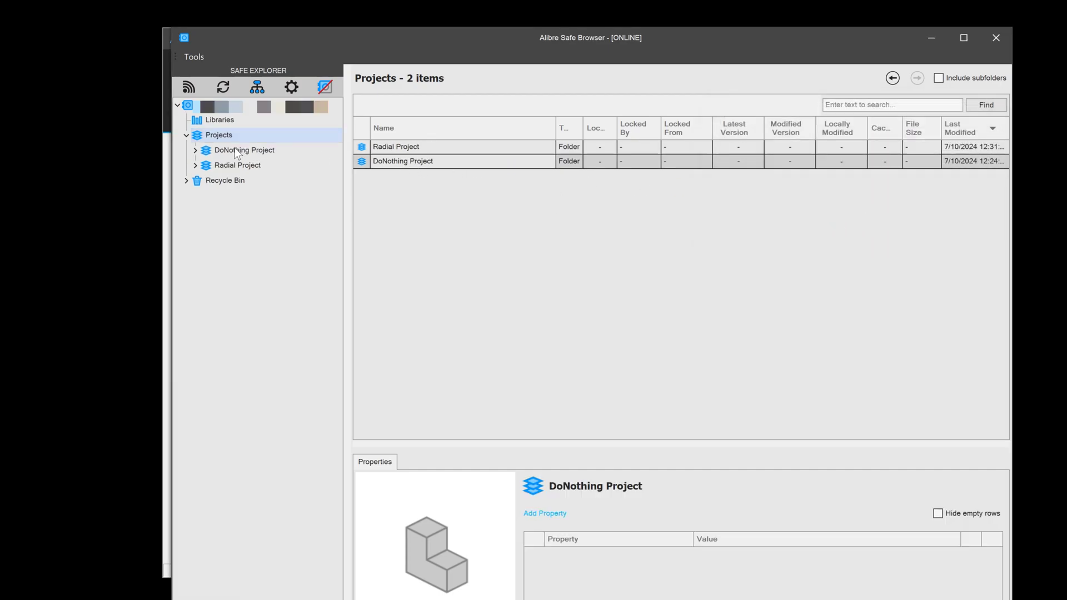
{"action": "double_click", "coordinate": [218, 137]}
{"action": "double_click", "coordinate": [217, 136]}
{"action": "left_click", "coordinate": [221, 151]}
{"action": "left_click", "coordinate": [230, 166]}
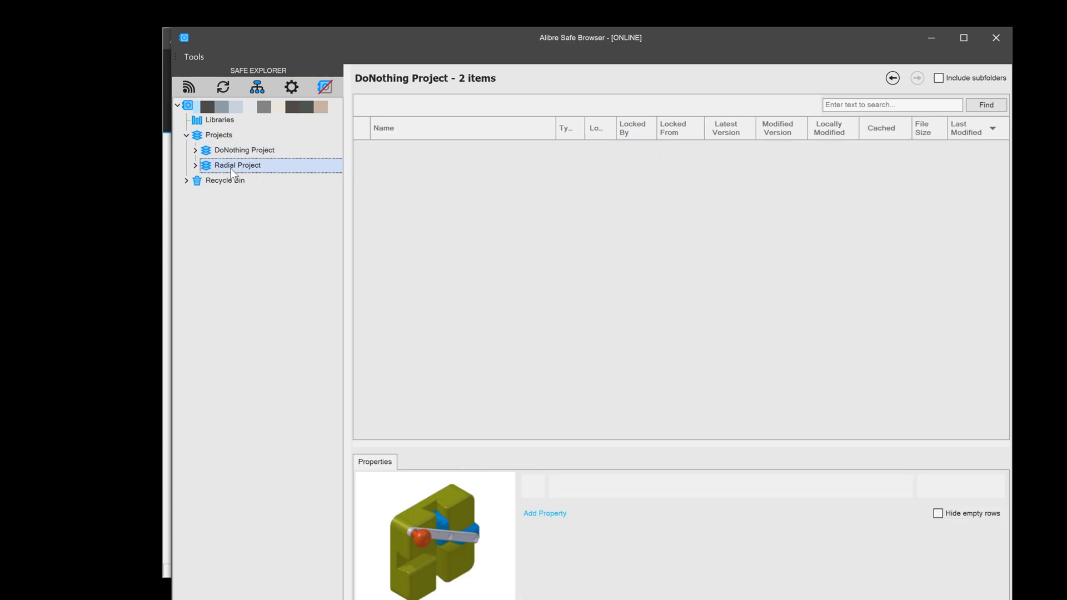
{"action": "left_click", "coordinate": [508, 261]}
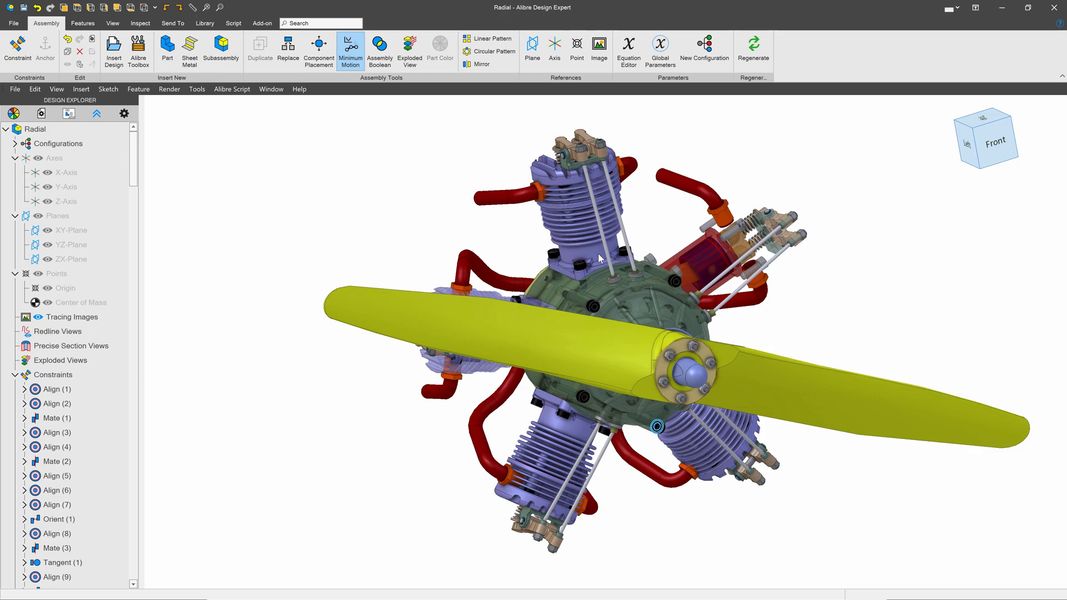
Save the Radial assembly and its components to the safe with Check In to Safe enabled, selecting Radial Project as the folder.
{"action": "left_click", "coordinate": [14, 24]}
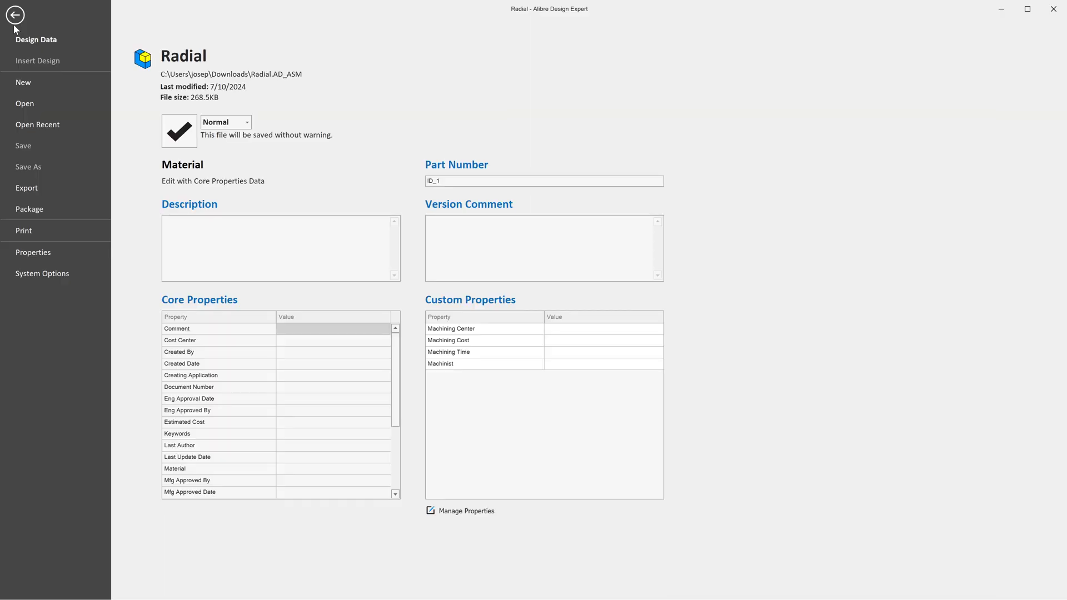
{"action": "left_click", "coordinate": [29, 167]}
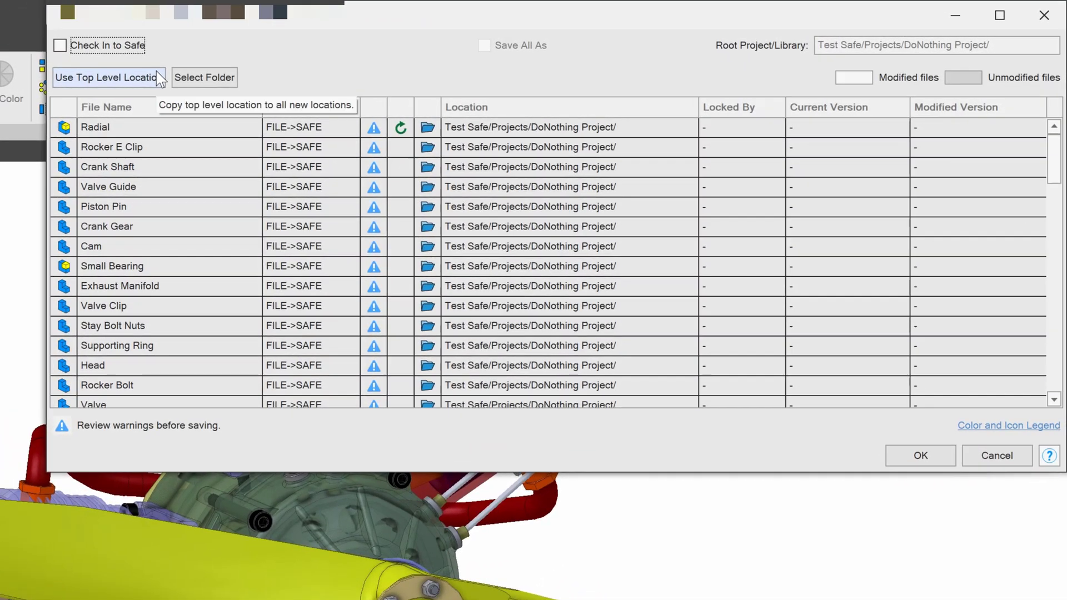
{"action": "left_click", "coordinate": [60, 45]}
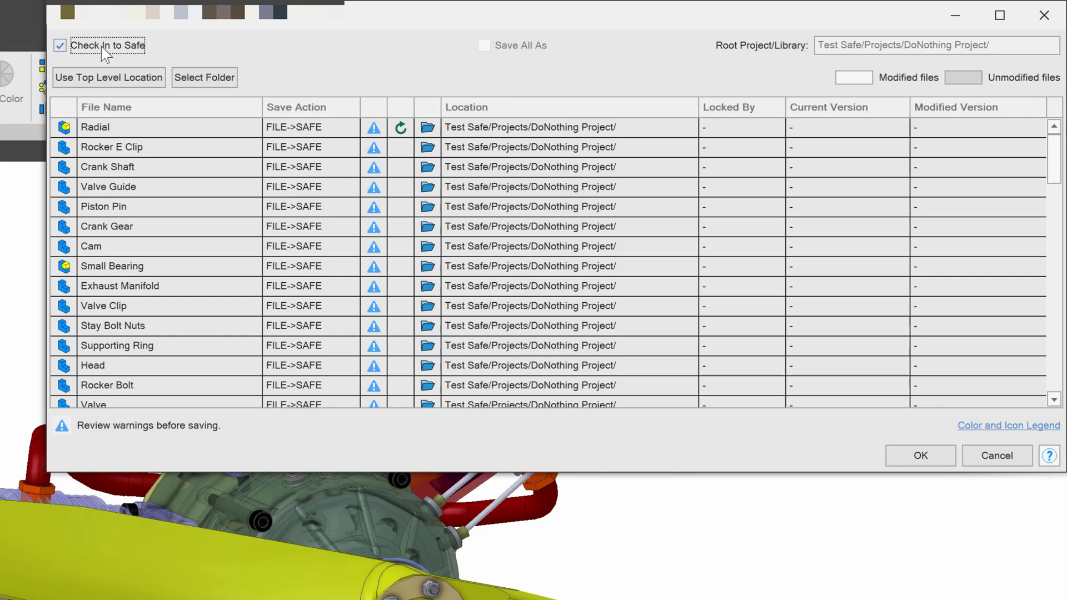
{"action": "left_click", "coordinate": [216, 77]}
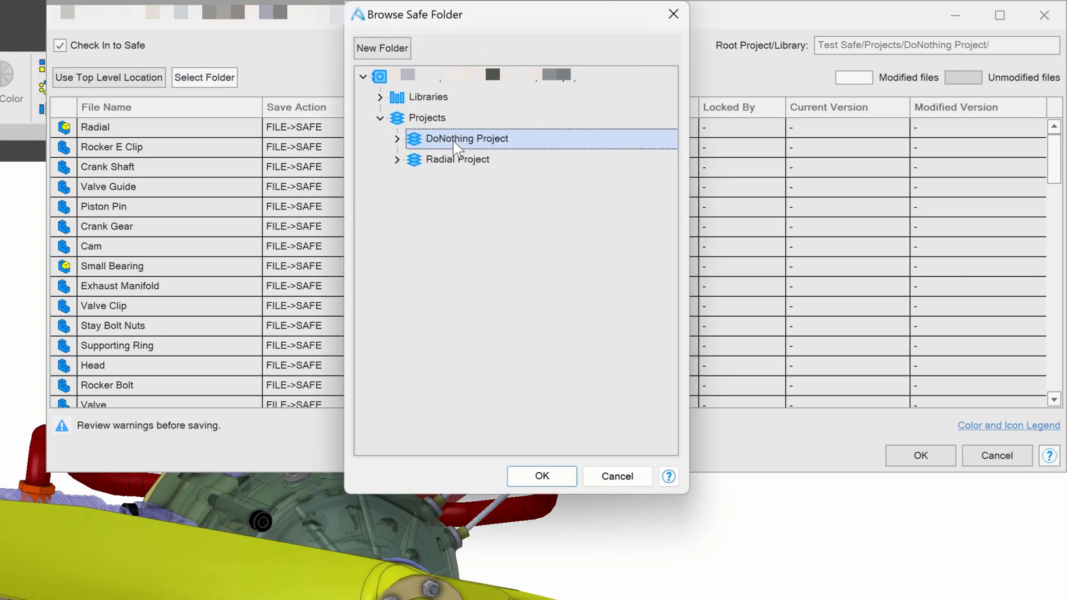
{"action": "left_click", "coordinate": [457, 160]}
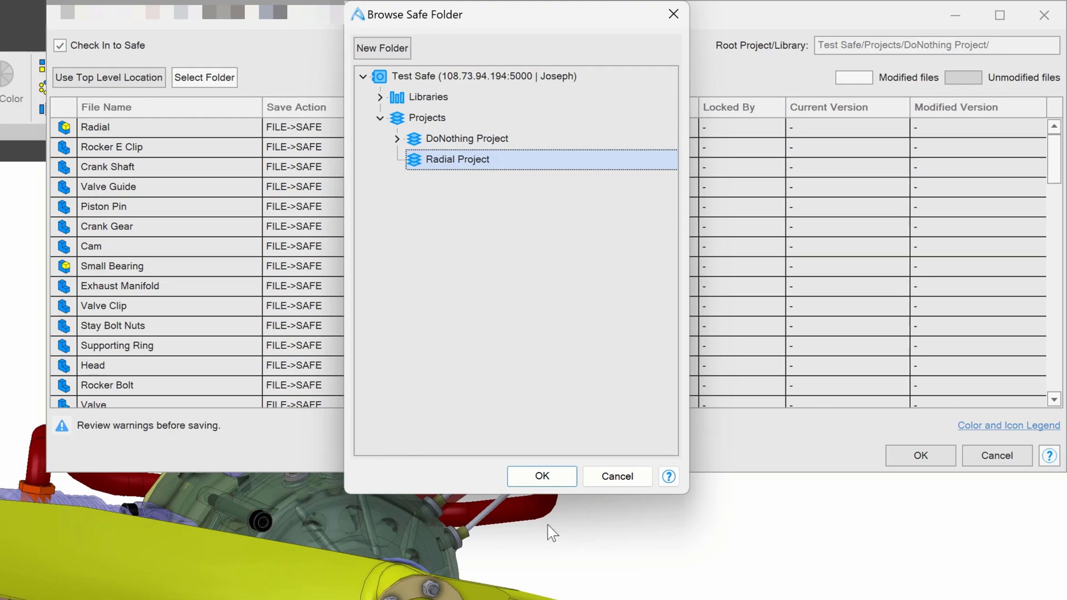
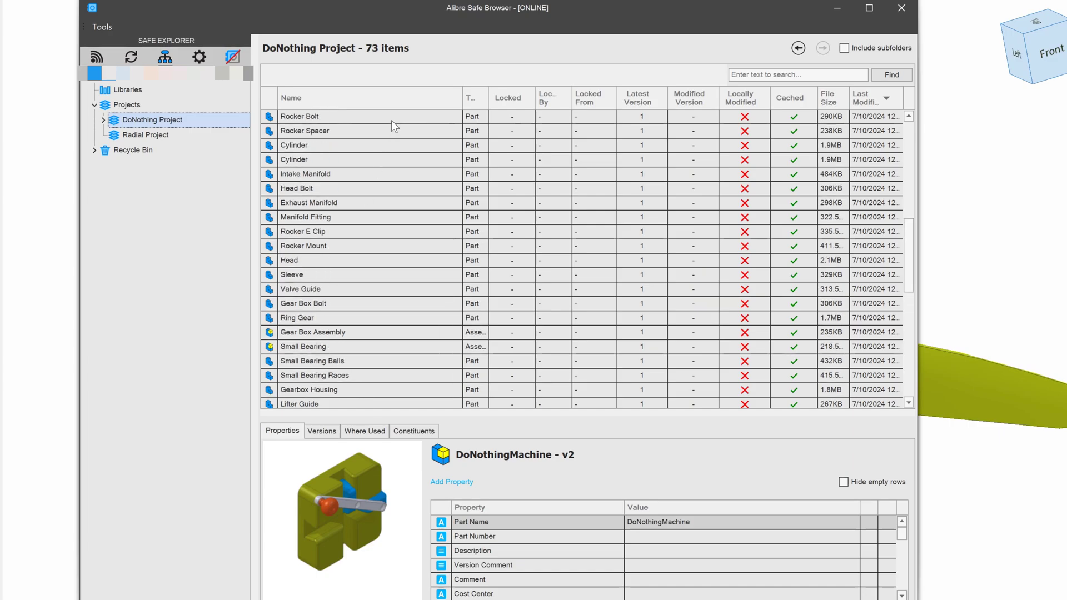
Check the contents of DoNothing Project and Radial Project in the Safe Browser, with the files sorted by name.
{"action": "left_click", "coordinate": [392, 100]}
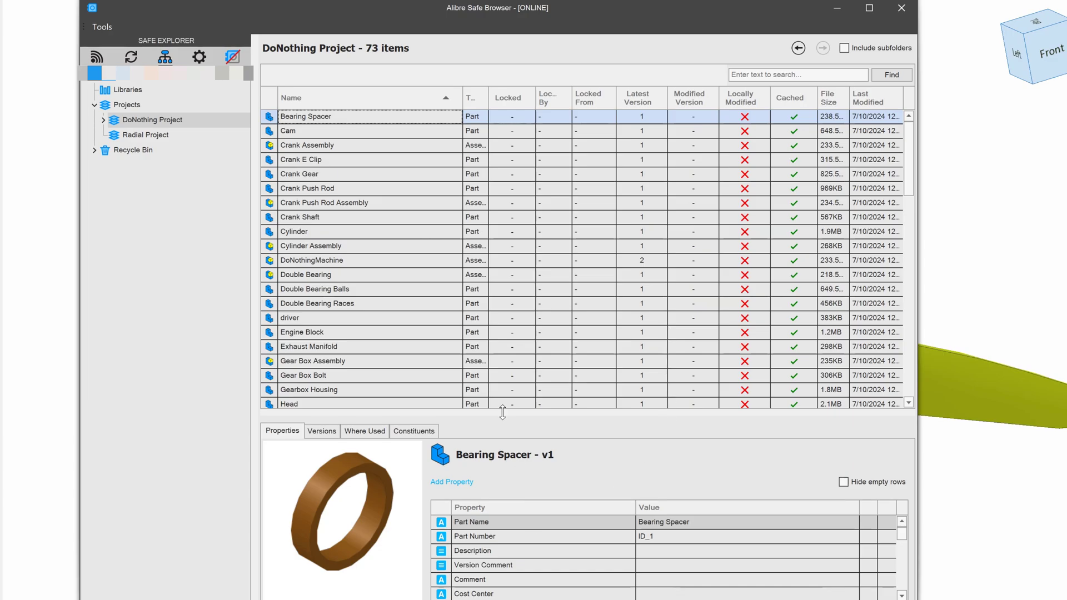
{"action": "left_click", "coordinate": [133, 134]}
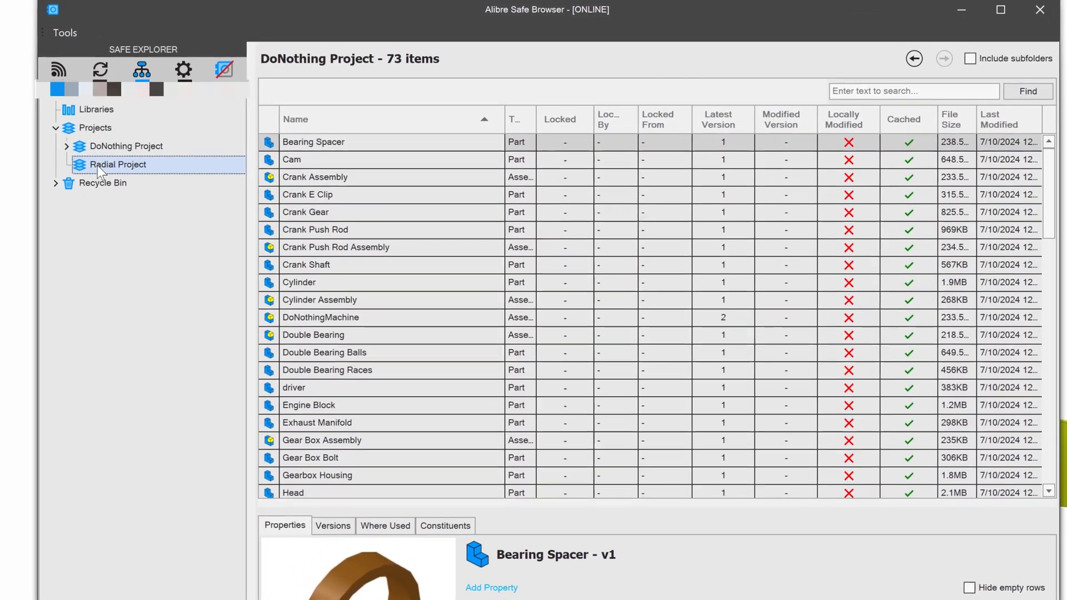
{"action": "left_click", "coordinate": [150, 109]}
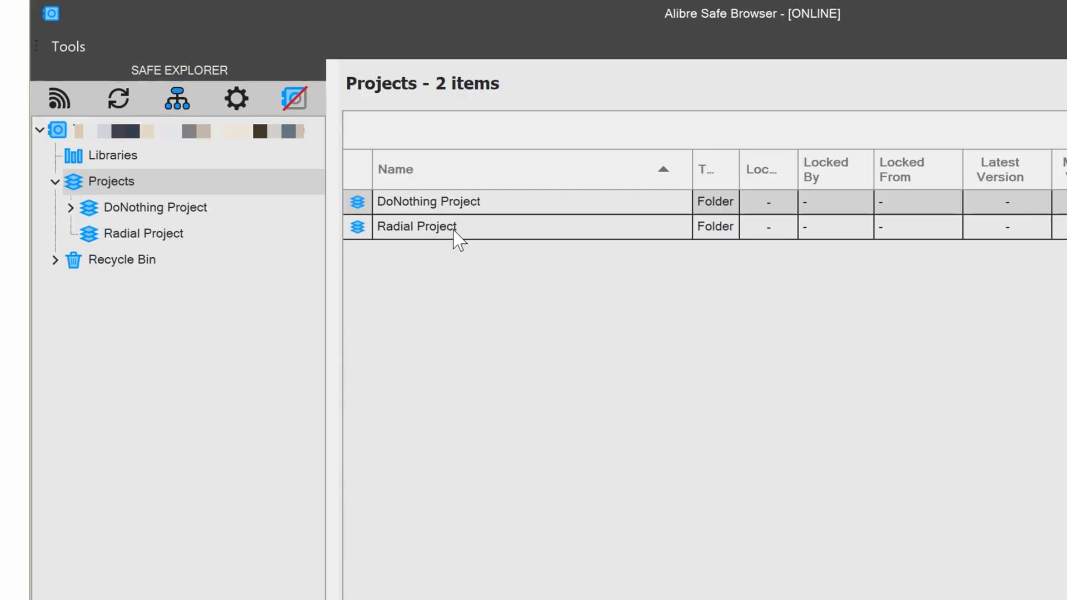
{"action": "double_click", "coordinate": [417, 203]}
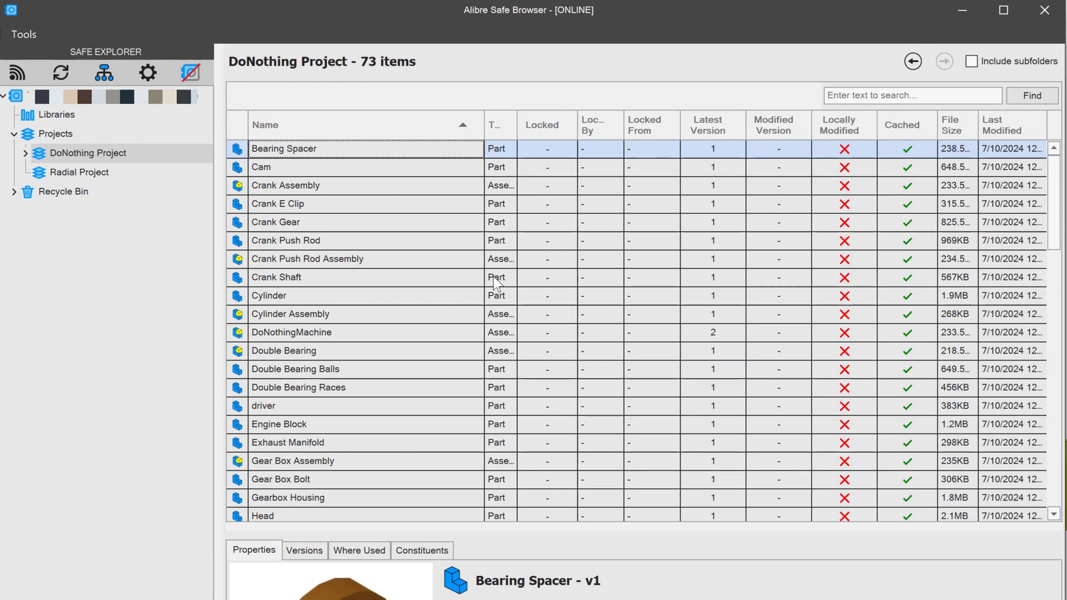
Widen the Type column and review the DoNothing Project files sorted by type and by name in descending order.
{"action": "left_click_drag", "start_coordinate": [485, 117], "coordinate": [514, 125]}
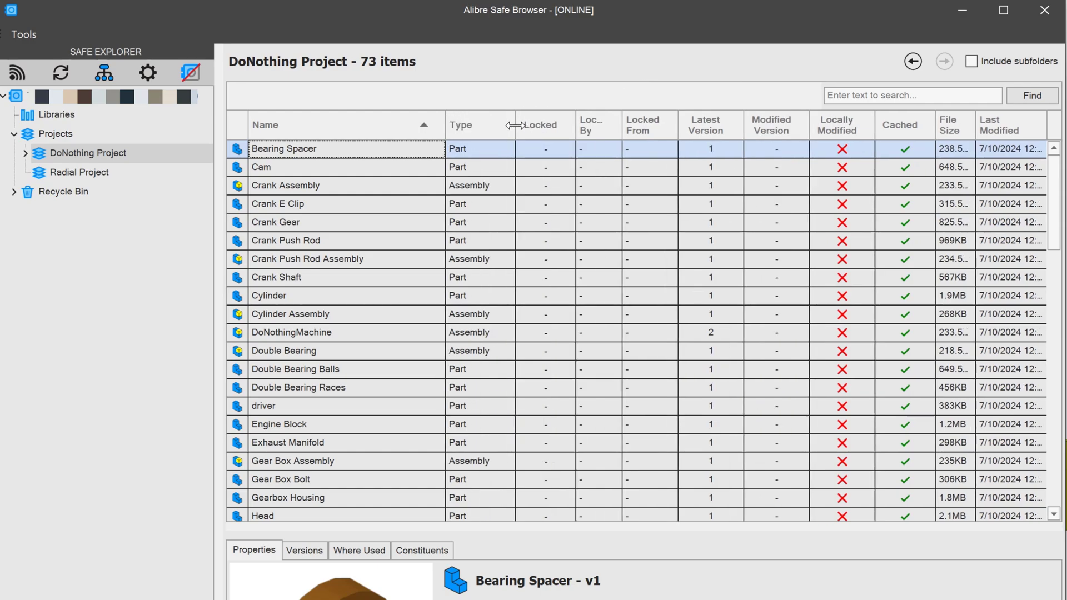
{"action": "left_click", "coordinate": [477, 121]}
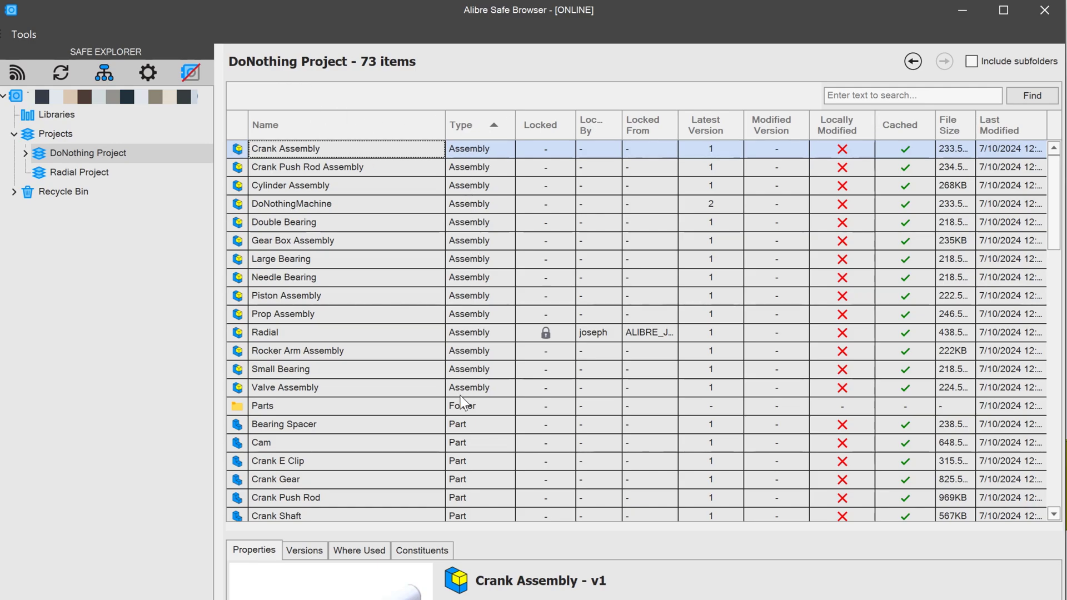
{"action": "scroll", "coordinate": [475, 444], "scroll_direction": "down", "scroll_amount": 4}
{"action": "scroll", "coordinate": [475, 445], "scroll_direction": "up", "scroll_amount": 5}
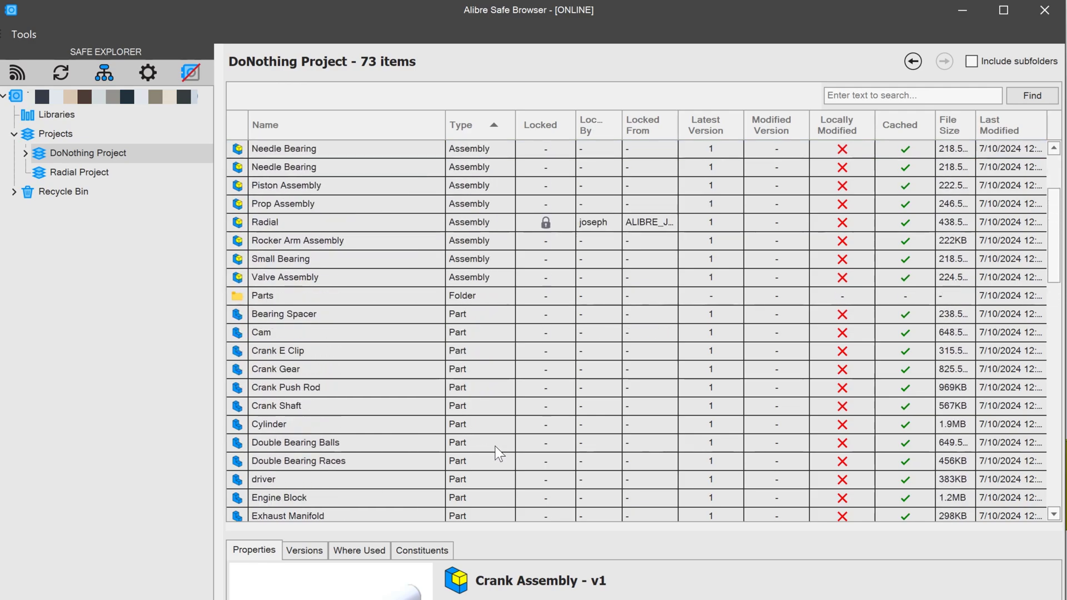
{"action": "left_click", "coordinate": [376, 125]}
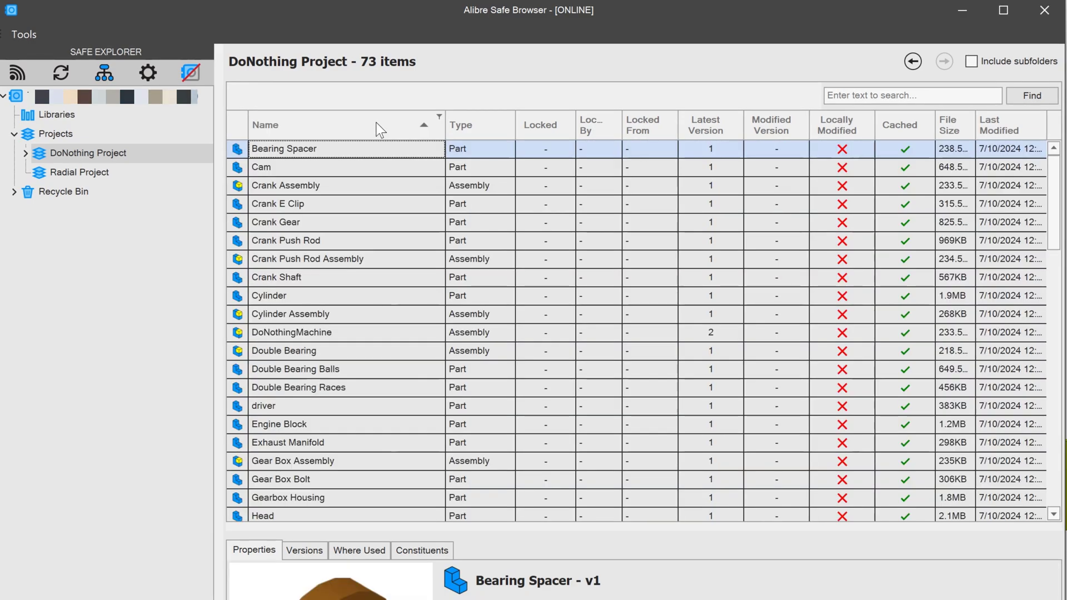
{"action": "left_click", "coordinate": [376, 126]}
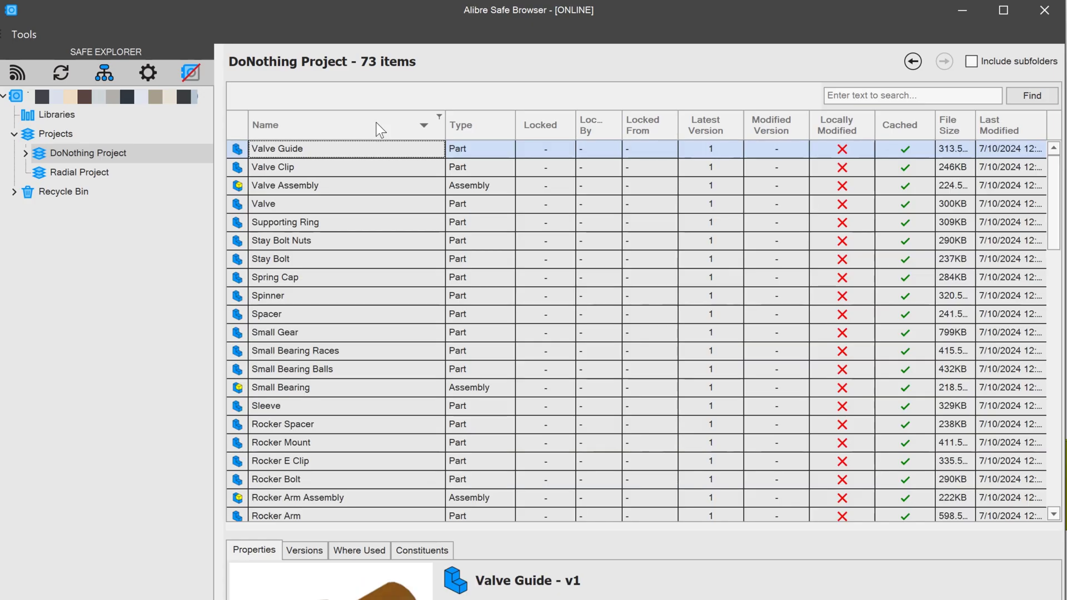
Review the DoNothing Project files sorted in turn by ascending name, locked status, locked by, latest version, last modified date and file size.
{"action": "left_click", "coordinate": [379, 127]}
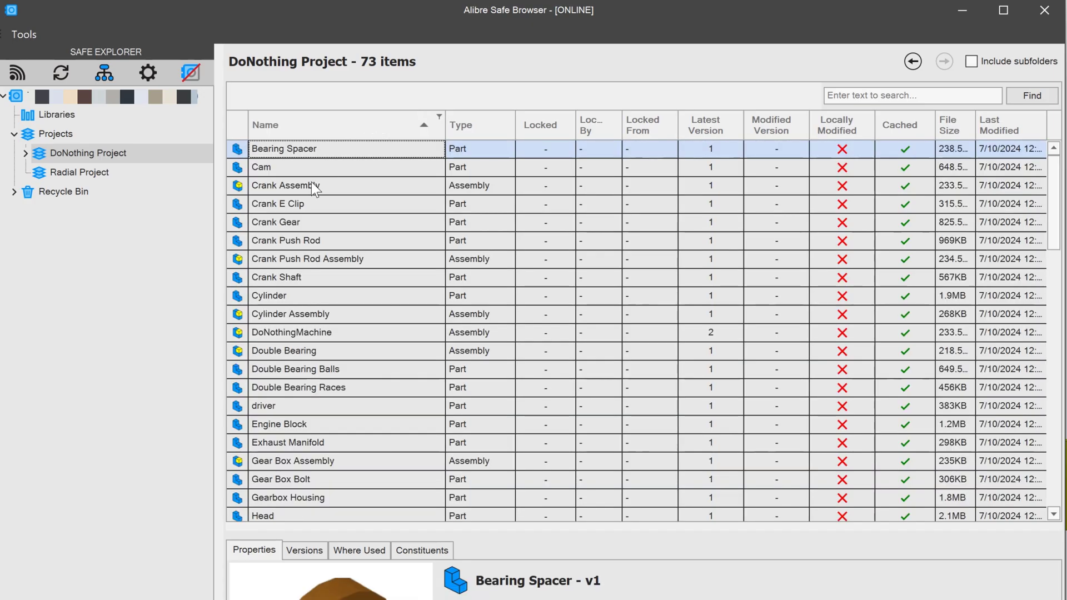
{"action": "scroll", "coordinate": [303, 300], "scroll_direction": "down", "scroll_amount": 4}
{"action": "scroll", "coordinate": [301, 312], "scroll_direction": "up", "scroll_amount": 4}
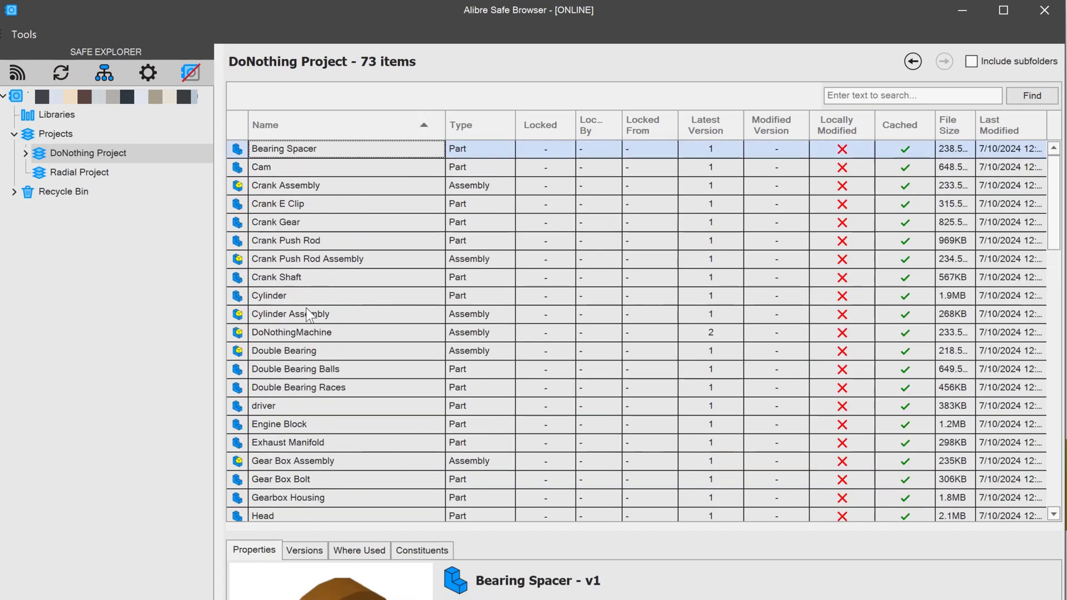
{"action": "left_click", "coordinate": [536, 124]}
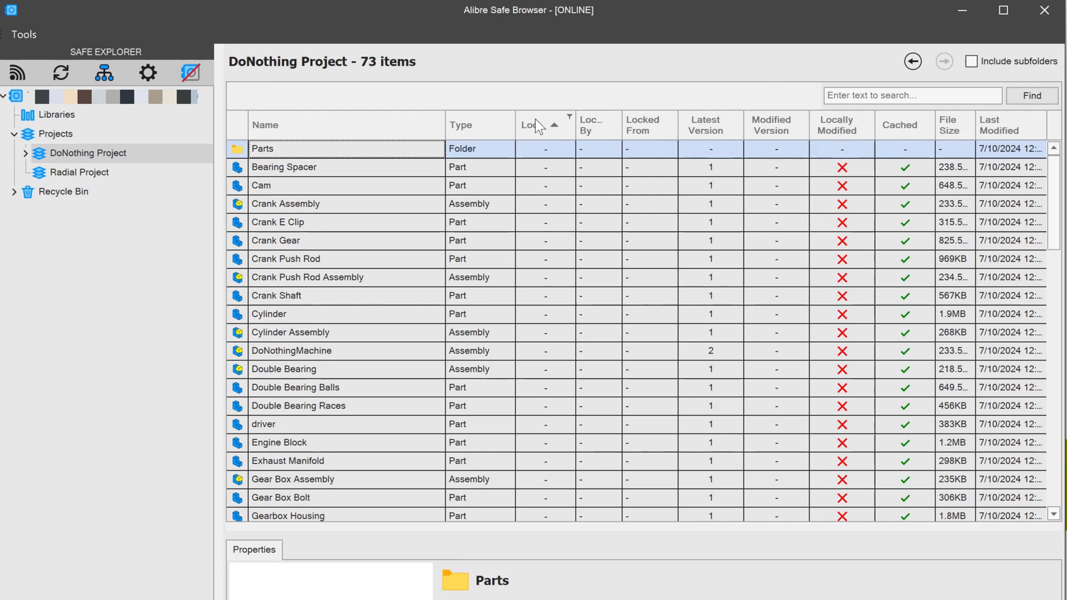
{"action": "left_click", "coordinate": [596, 126]}
{"action": "left_click", "coordinate": [713, 119]}
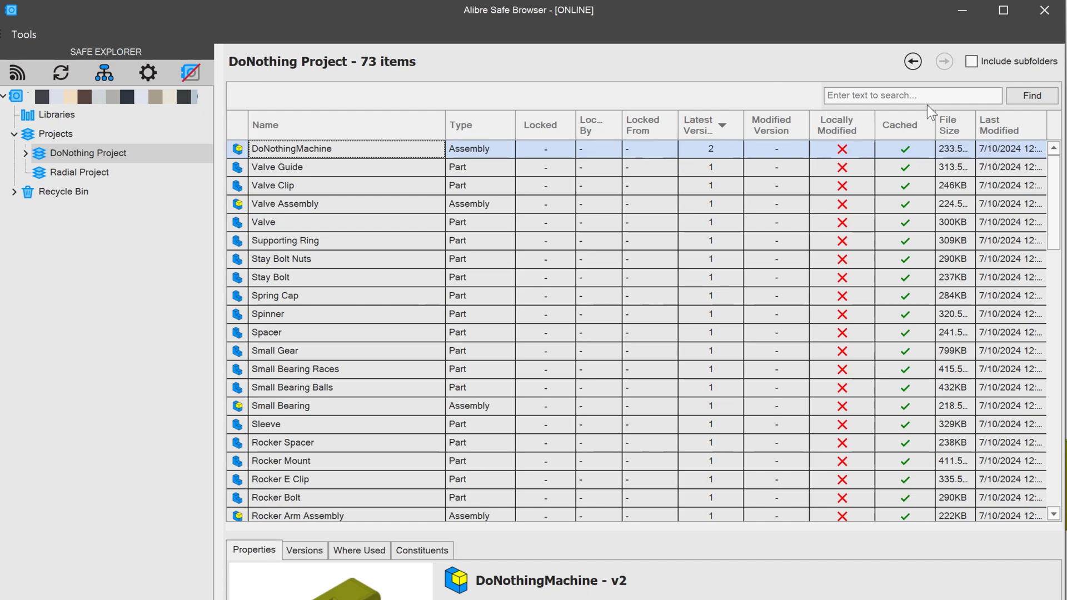
{"action": "left_click", "coordinate": [994, 116]}
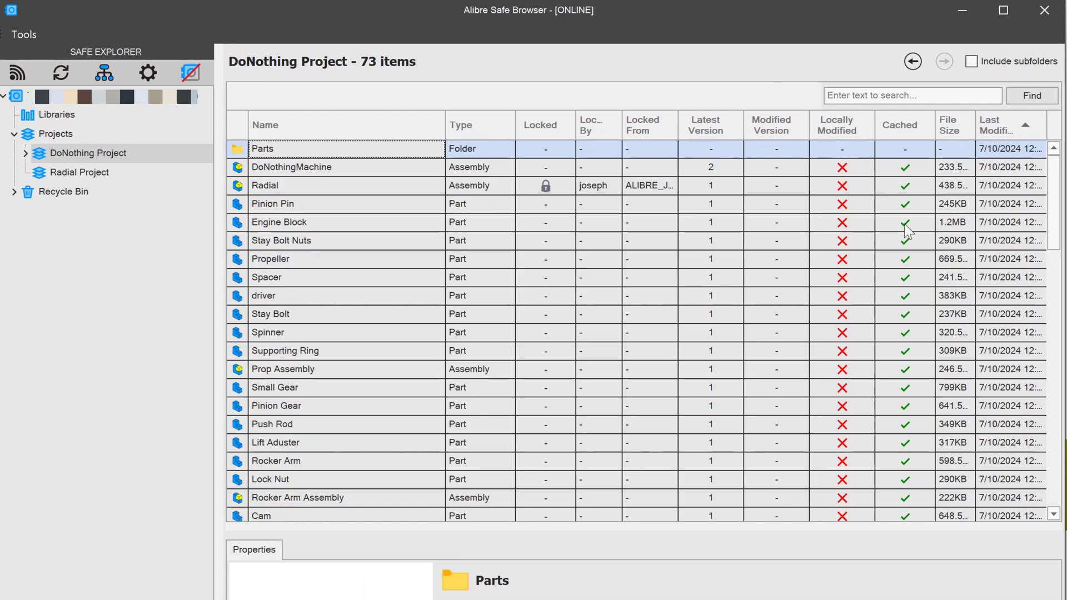
{"action": "left_click", "coordinate": [948, 119]}
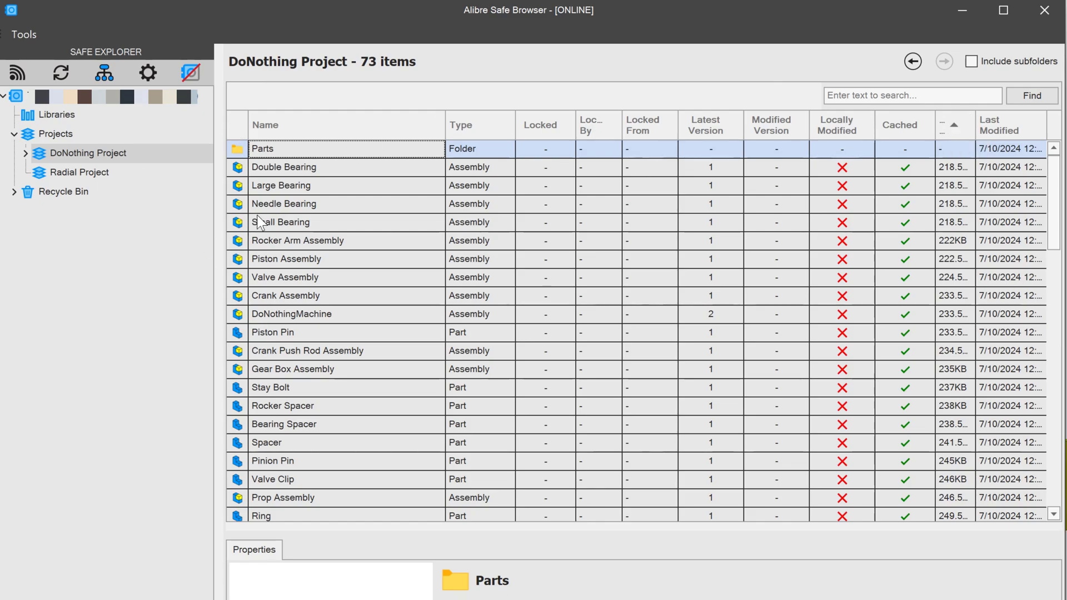
Try selecting all DoNothing Project files except the Parts folder and DoNothingMachine, and drop the multiple selection.
{"action": "left_click", "coordinate": [308, 164]}
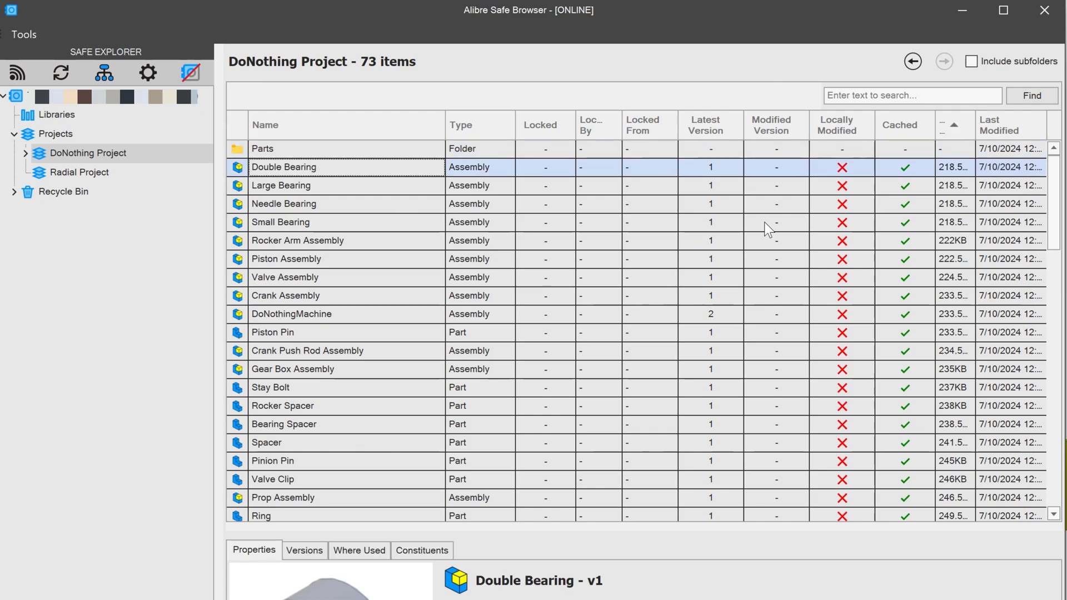
{"action": "left_click_drag", "start_coordinate": [1058, 219], "coordinate": [1058, 474]}
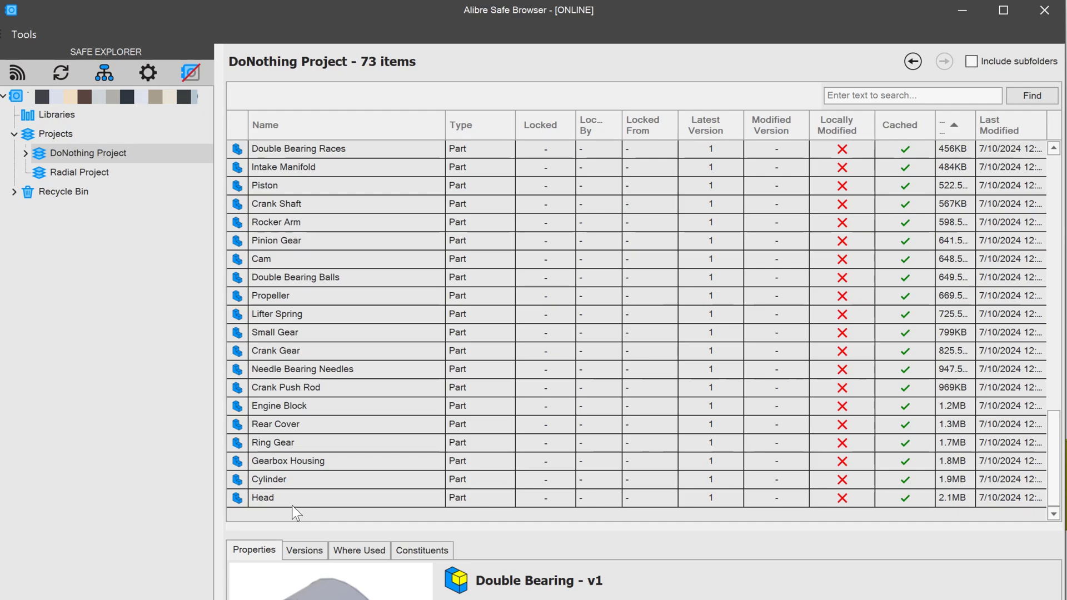
{"action": "key", "text": "ctrl+a"}
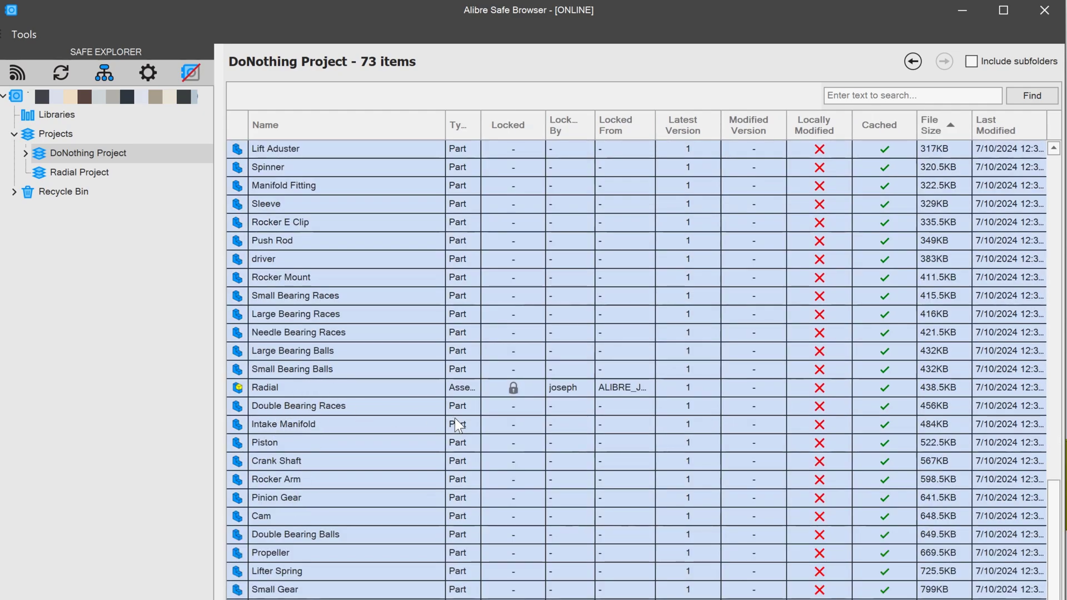
{"action": "left_click_drag", "start_coordinate": [1055, 558], "coordinate": [1055, 231]}
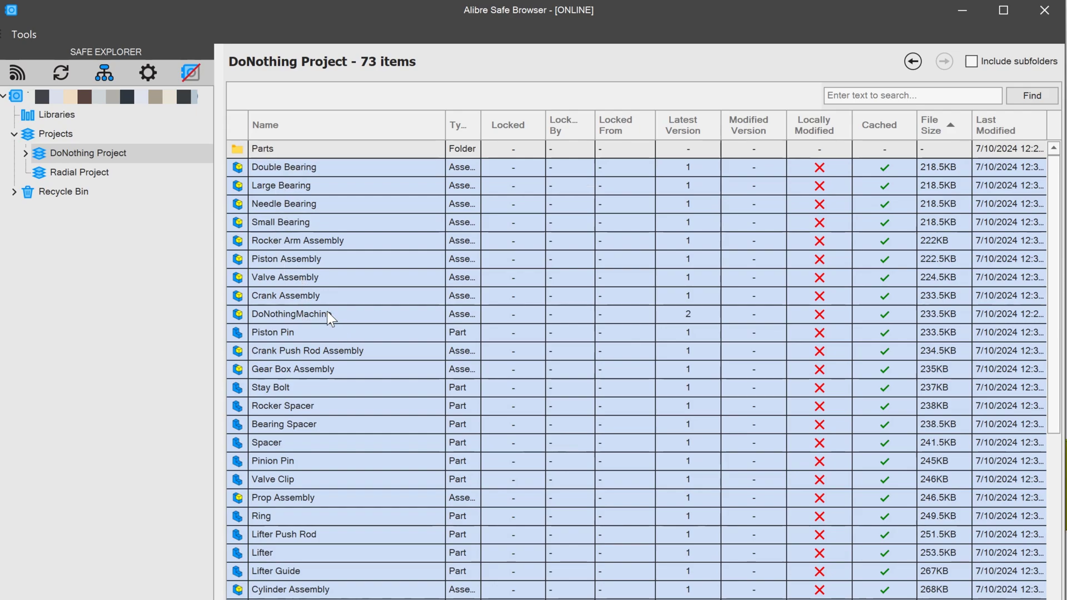
{"action": "left_click", "coordinate": [299, 313], "text": "ctrl"}
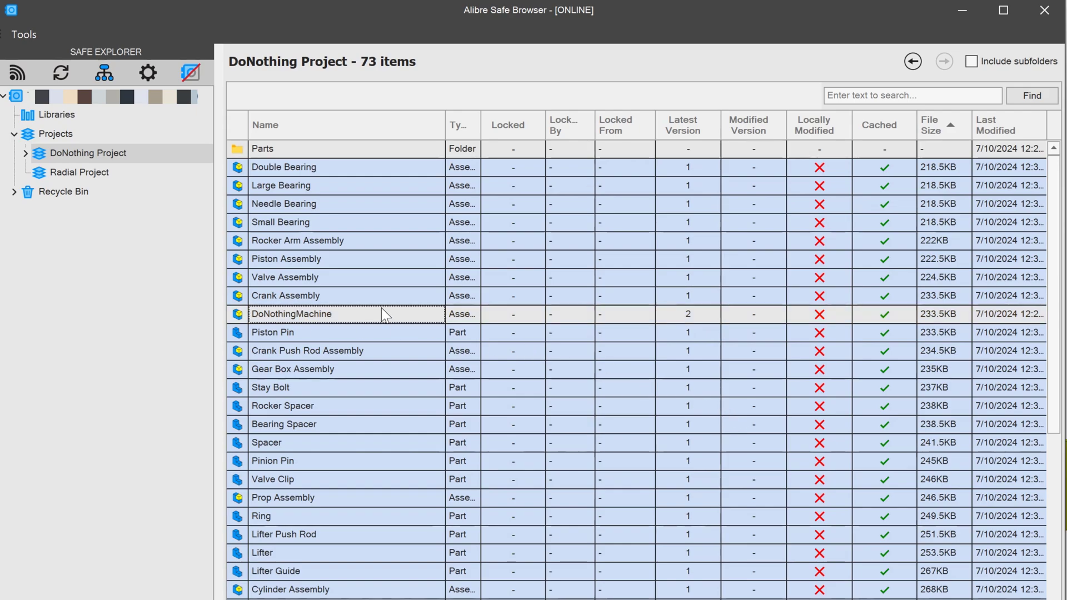
{"action": "left_click", "coordinate": [378, 245]}
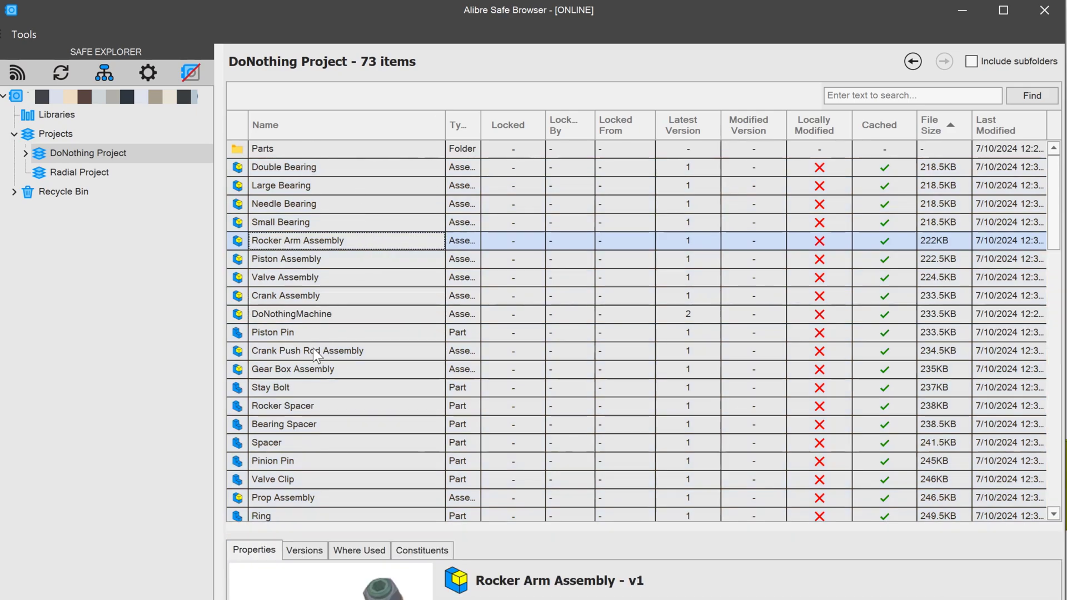
Move the Radial assembly with its constituents from DoNothing Project to Radial Project.
{"action": "scroll", "coordinate": [312, 347], "scroll_direction": "down", "scroll_amount": 1}
{"action": "scroll", "coordinate": [313, 349], "scroll_direction": "down", "scroll_amount": 5}
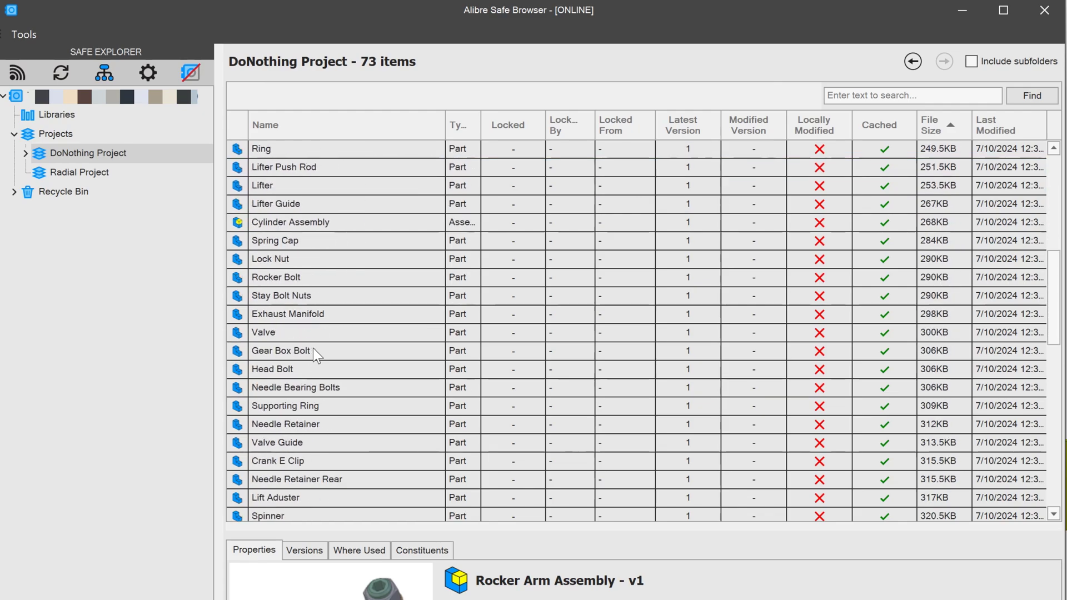
{"action": "scroll", "coordinate": [312, 349], "scroll_direction": "down", "scroll_amount": 8}
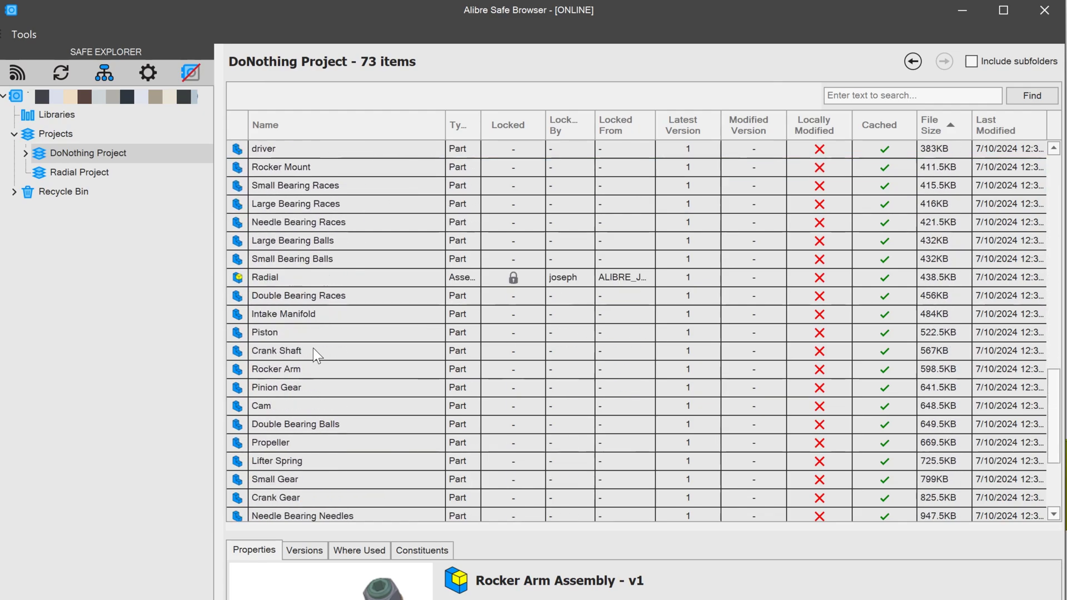
{"action": "left_click", "coordinate": [265, 278]}
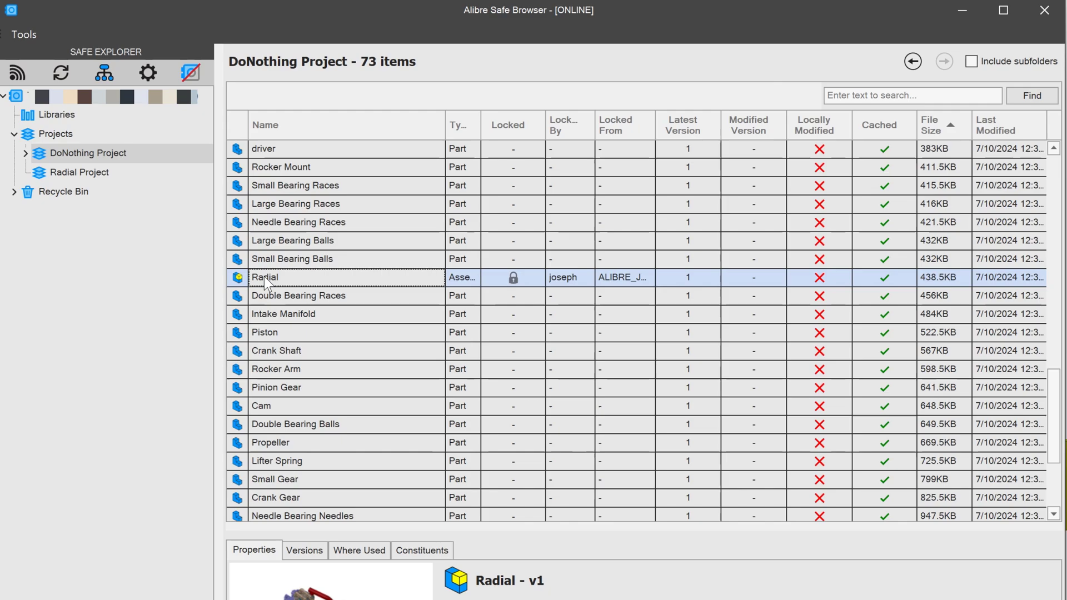
{"action": "right_click", "coordinate": [308, 277]}
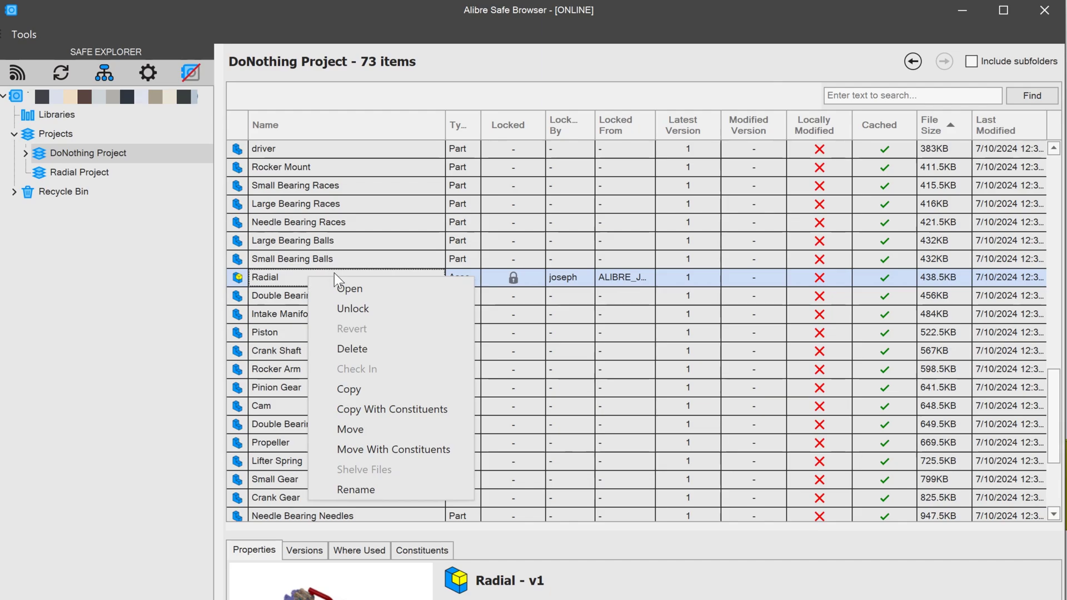
{"action": "left_click", "coordinate": [356, 451]}
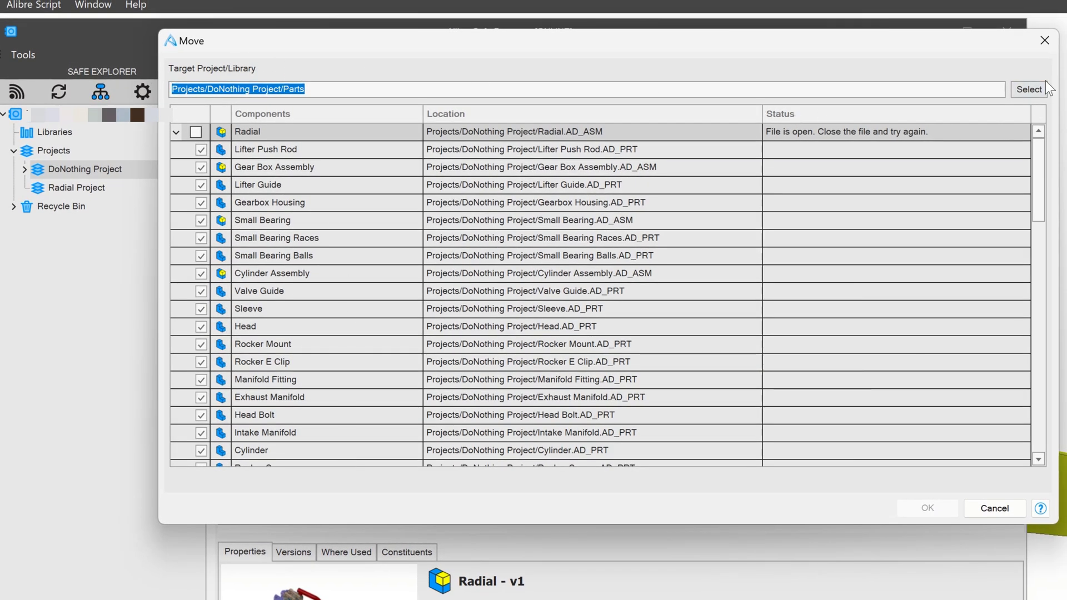
{"action": "left_click", "coordinate": [1030, 89]}
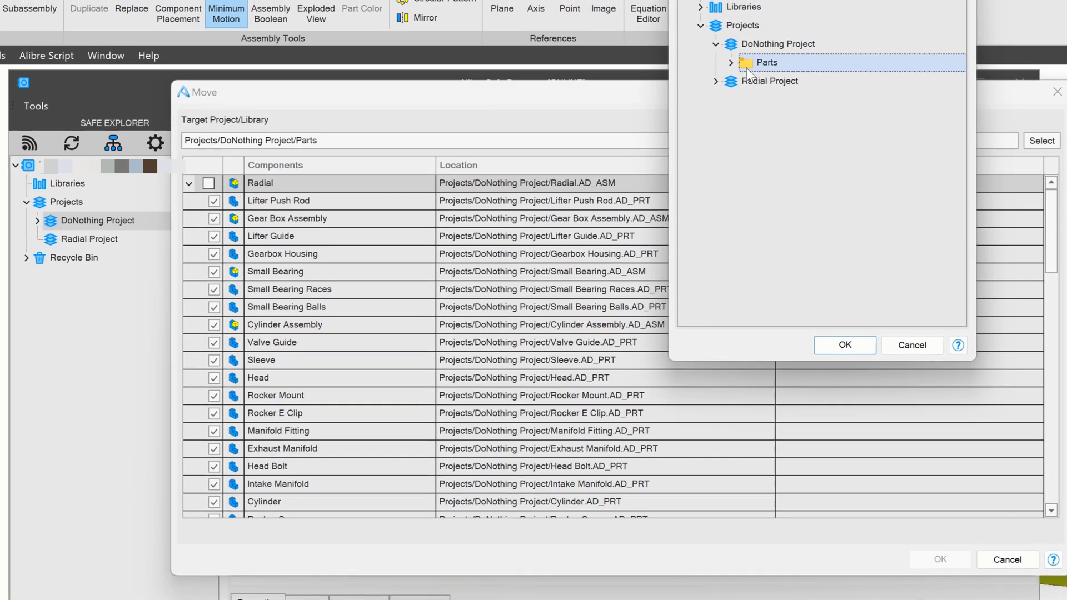
{"action": "left_click", "coordinate": [749, 80]}
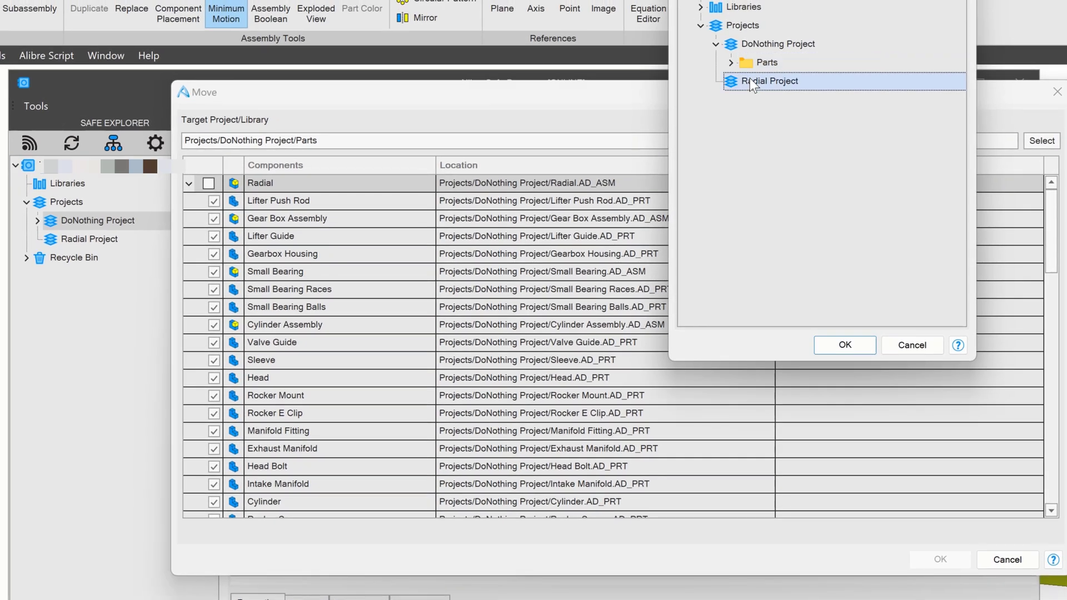
{"action": "left_click", "coordinate": [826, 342]}
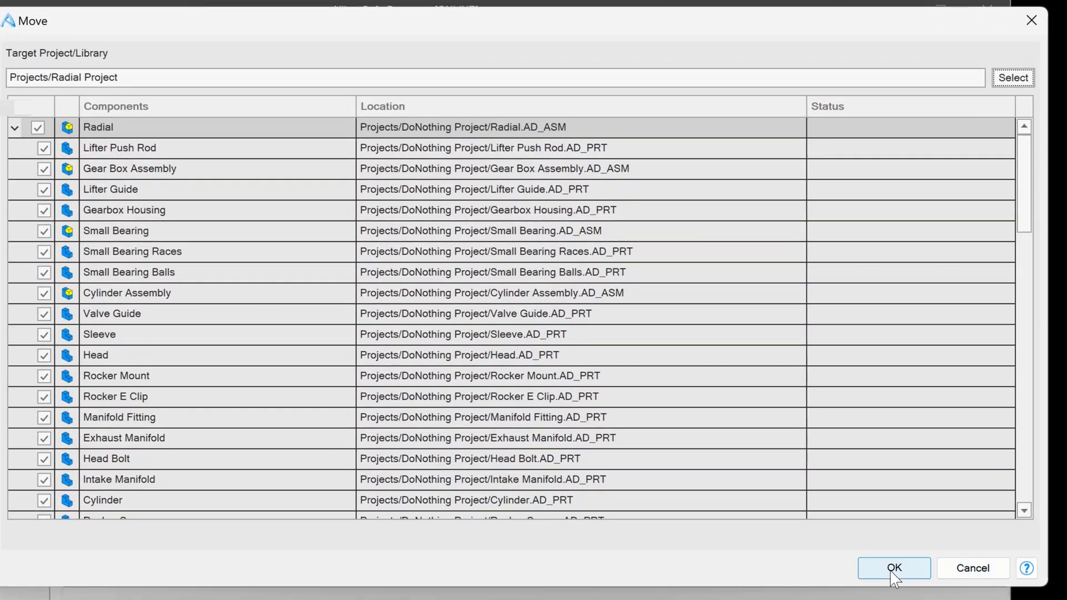
{"action": "left_click", "coordinate": [894, 578]}
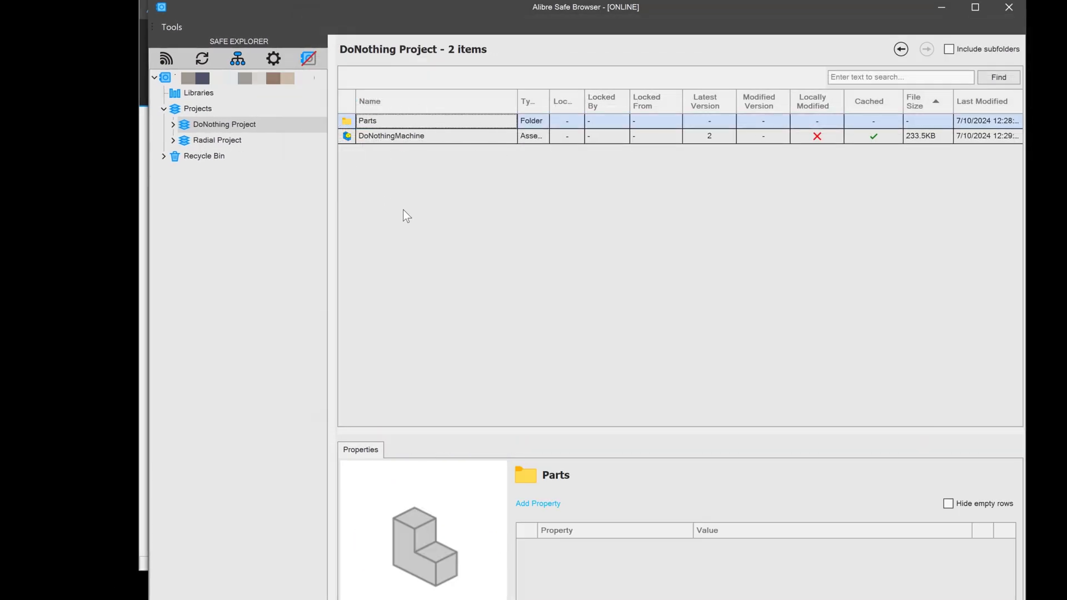
Look through the files in Radial Project and create a folder named Parts inside the project.
{"action": "left_click", "coordinate": [206, 141]}
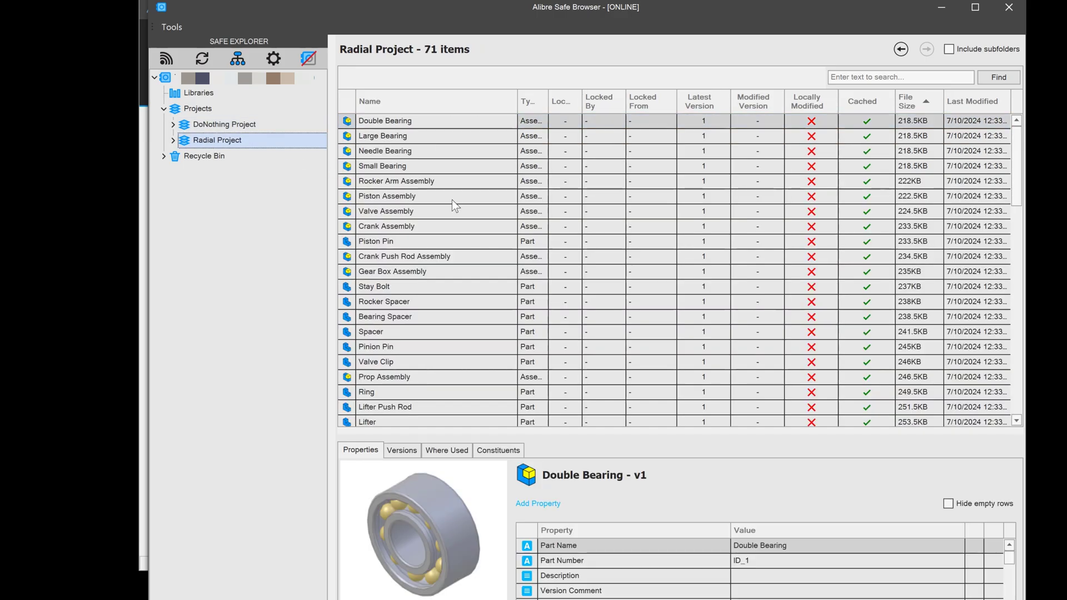
{"action": "scroll", "coordinate": [549, 292], "scroll_direction": "down", "scroll_amount": 9}
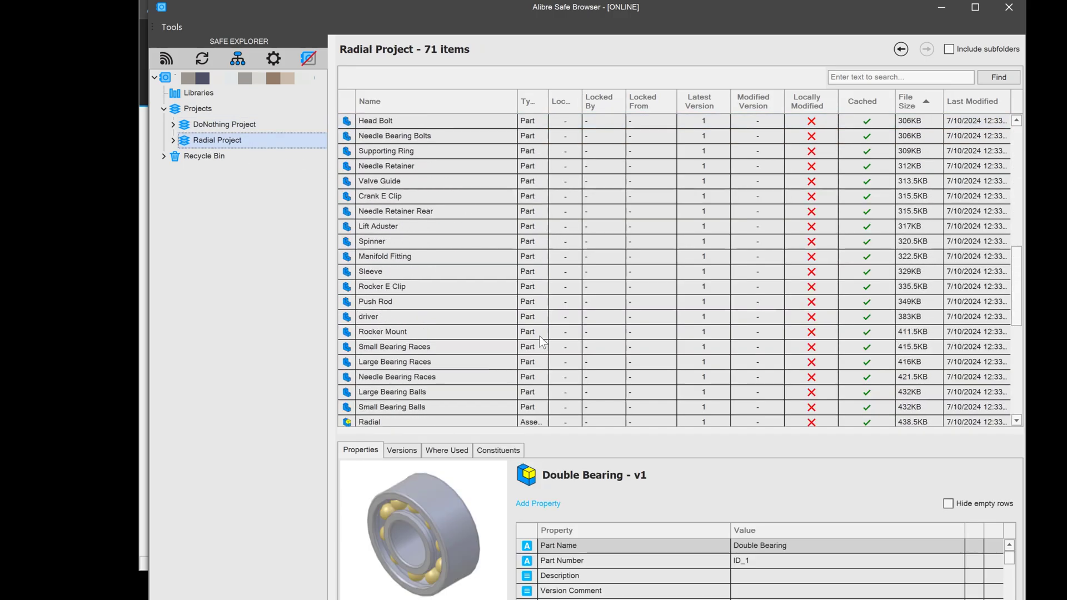
{"action": "scroll", "coordinate": [541, 342], "scroll_direction": "up", "scroll_amount": 3}
{"action": "scroll", "coordinate": [542, 341], "scroll_direction": "up", "scroll_amount": 8}
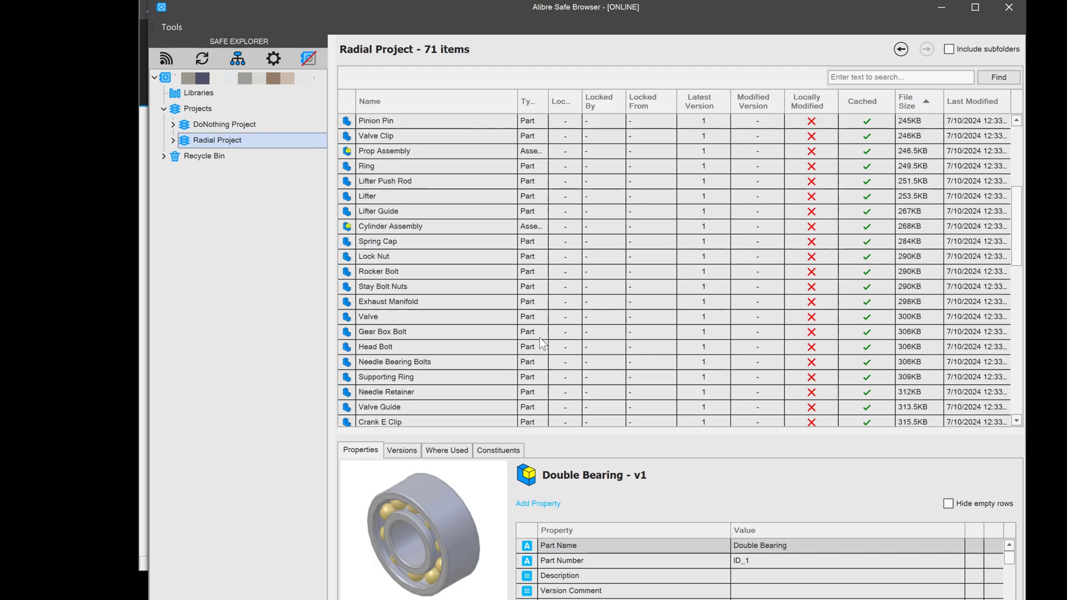
{"action": "right_click", "coordinate": [238, 143]}
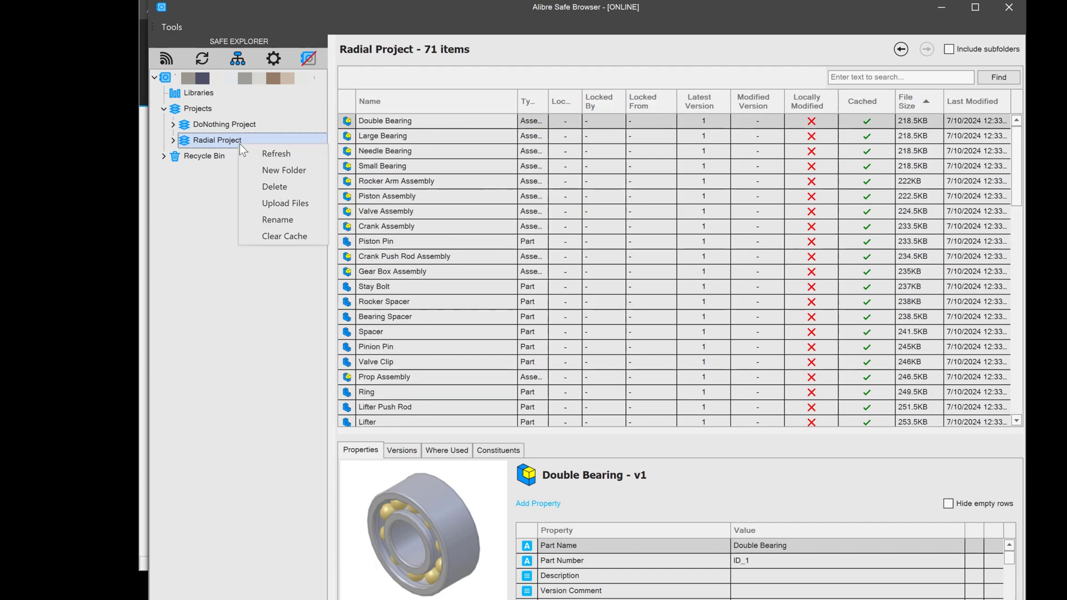
{"action": "left_click", "coordinate": [283, 167]}
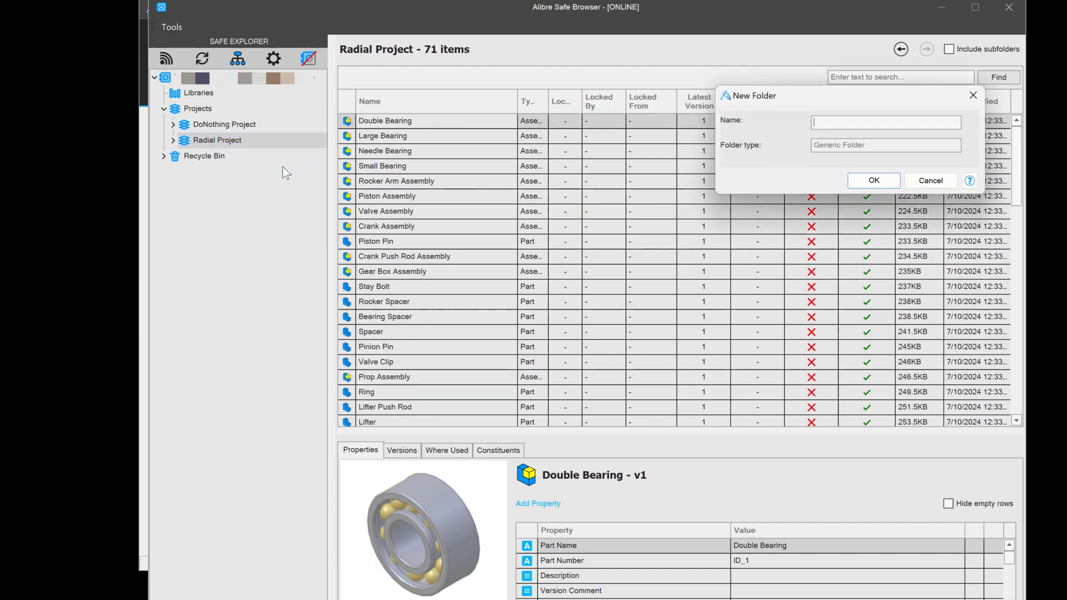
{"action": "type", "text": "Parts"}
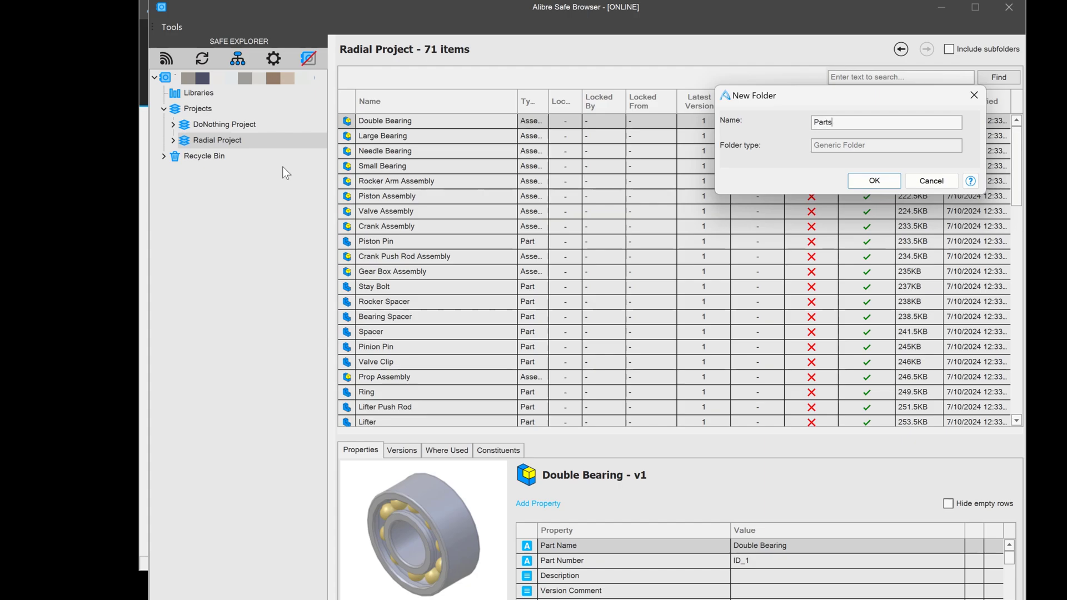
{"action": "key", "text": "Return"}
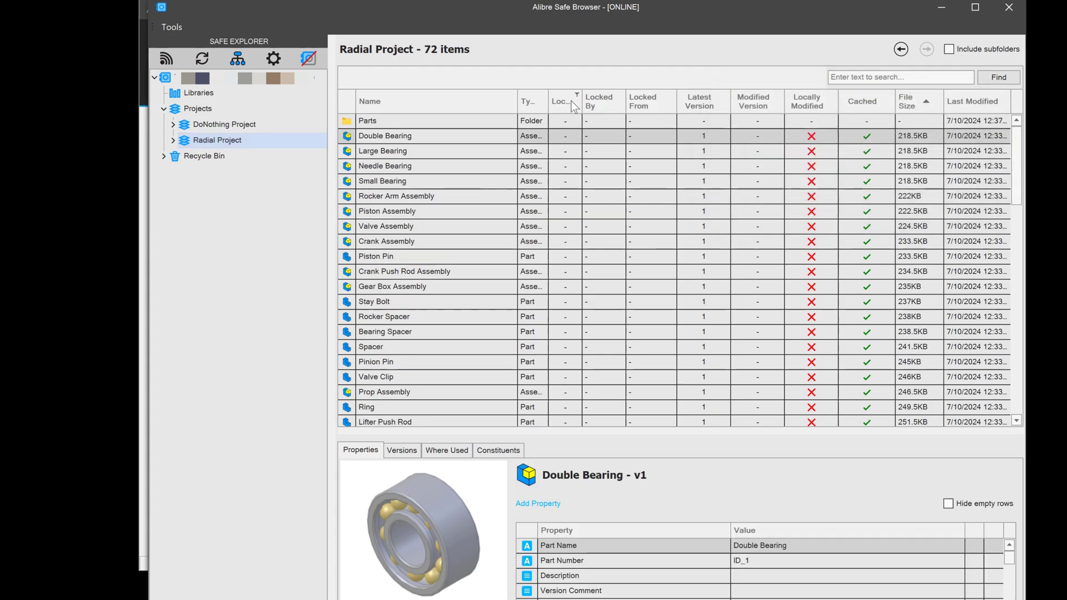
Sort the Radial Project files by type and move all part files, Bearing Spacer through Valve Guide, into the project's Parts folder.
{"action": "left_click", "coordinate": [531, 104]}
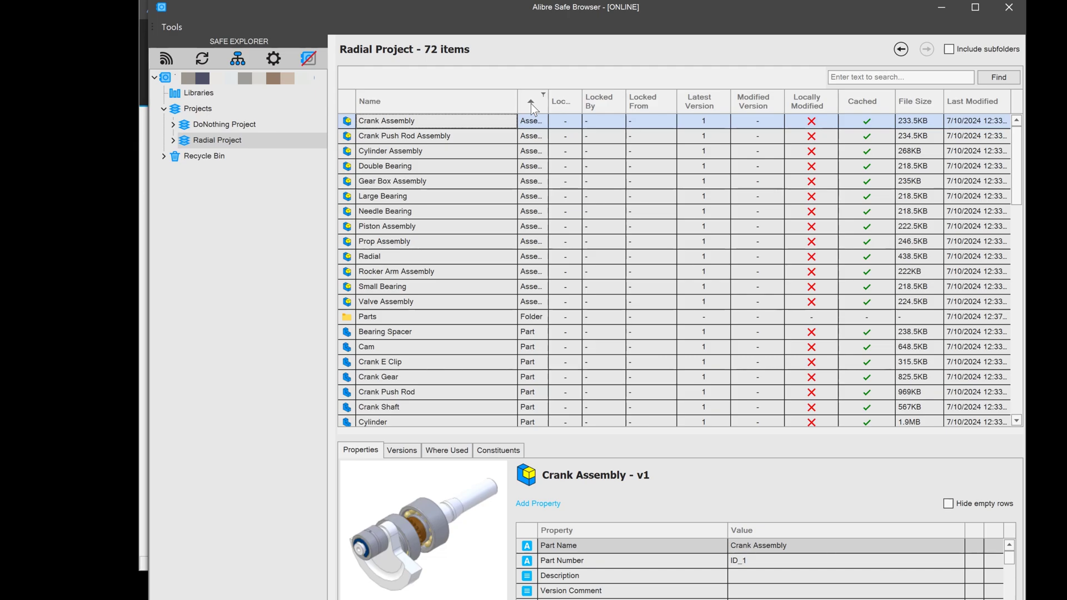
{"action": "scroll", "coordinate": [464, 205], "scroll_direction": "down", "scroll_amount": 2}
{"action": "left_click", "coordinate": [415, 241]}
{"action": "scroll", "coordinate": [416, 235], "scroll_direction": "down", "scroll_amount": 12}
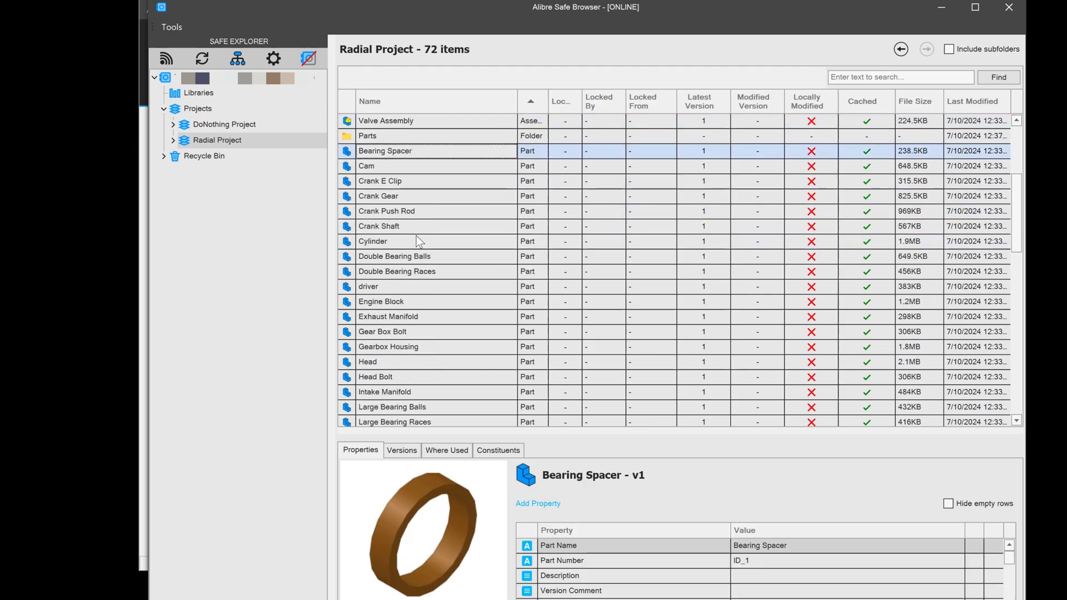
{"action": "scroll", "coordinate": [445, 318], "scroll_direction": "down", "scroll_amount": 3}
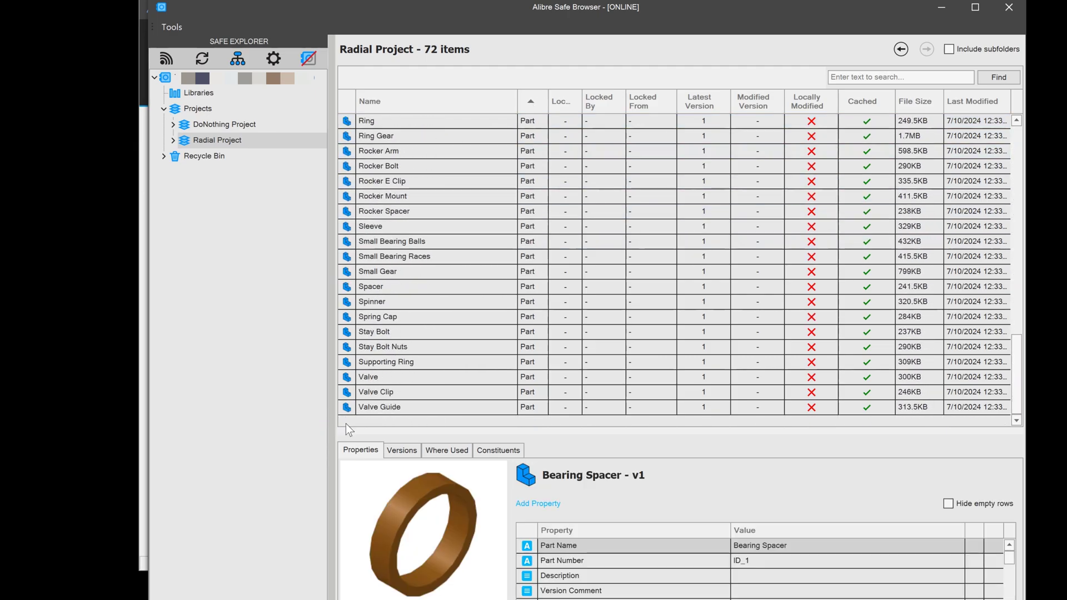
{"action": "key", "text": "ctrl+a"}
{"action": "scroll", "coordinate": [403, 409], "scroll_direction": "up", "scroll_amount": 11}
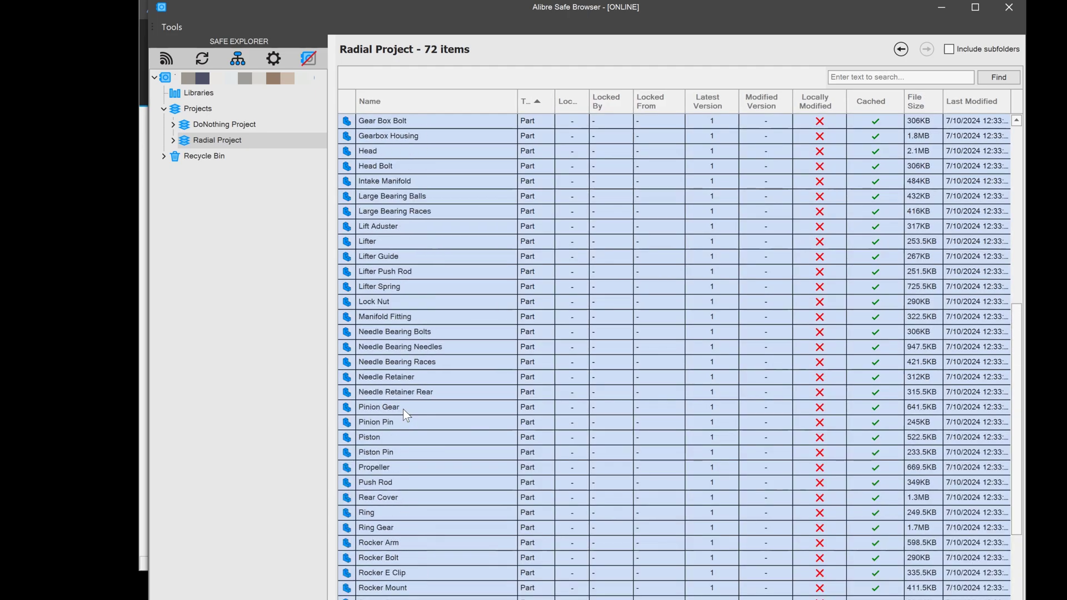
{"action": "scroll", "coordinate": [425, 409], "scroll_direction": "up", "scroll_amount": 2}
{"action": "right_click", "coordinate": [395, 340]}
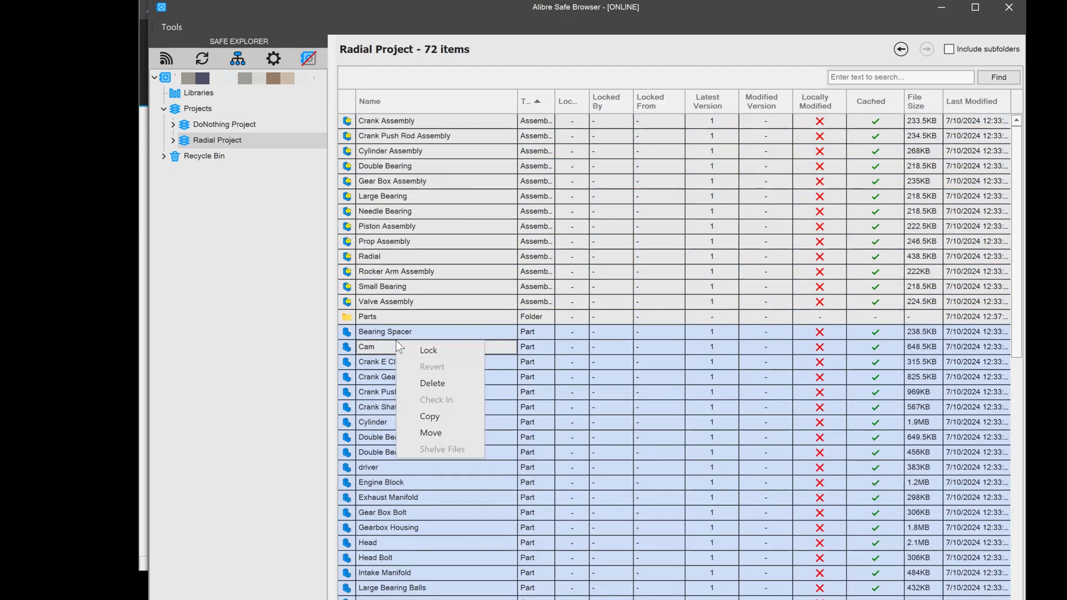
{"action": "left_click", "coordinate": [443, 432]}
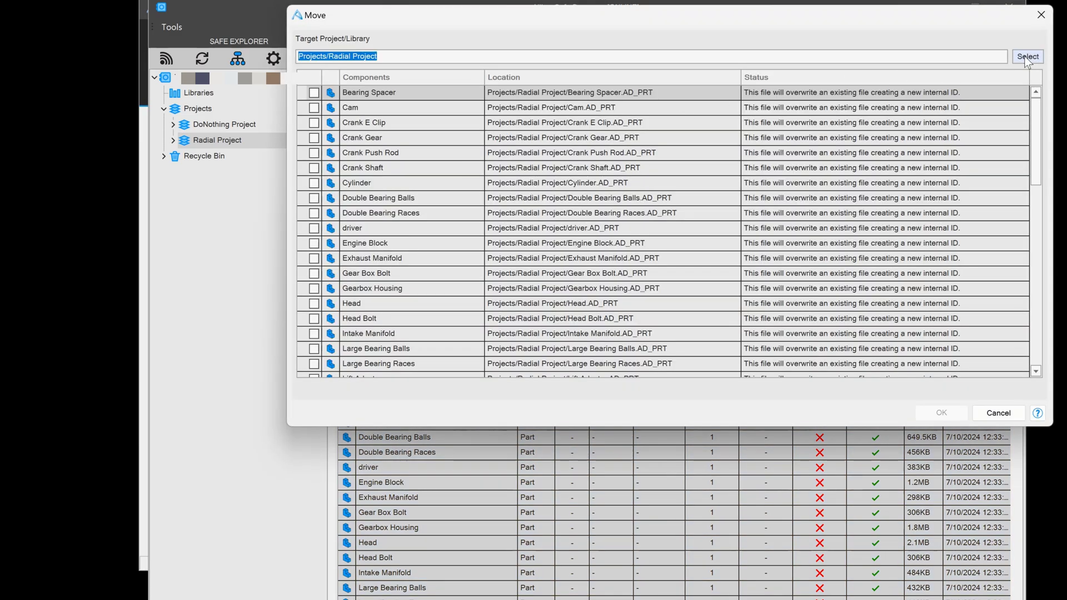
{"action": "left_click", "coordinate": [1025, 59]}
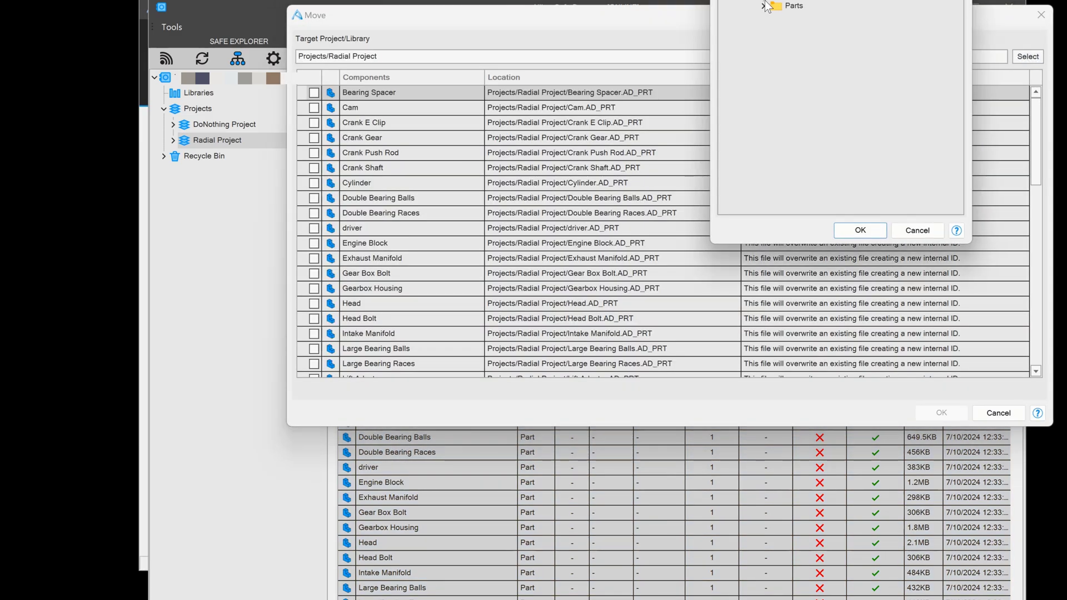
{"action": "left_click", "coordinate": [775, 7]}
{"action": "left_click", "coordinate": [862, 231]}
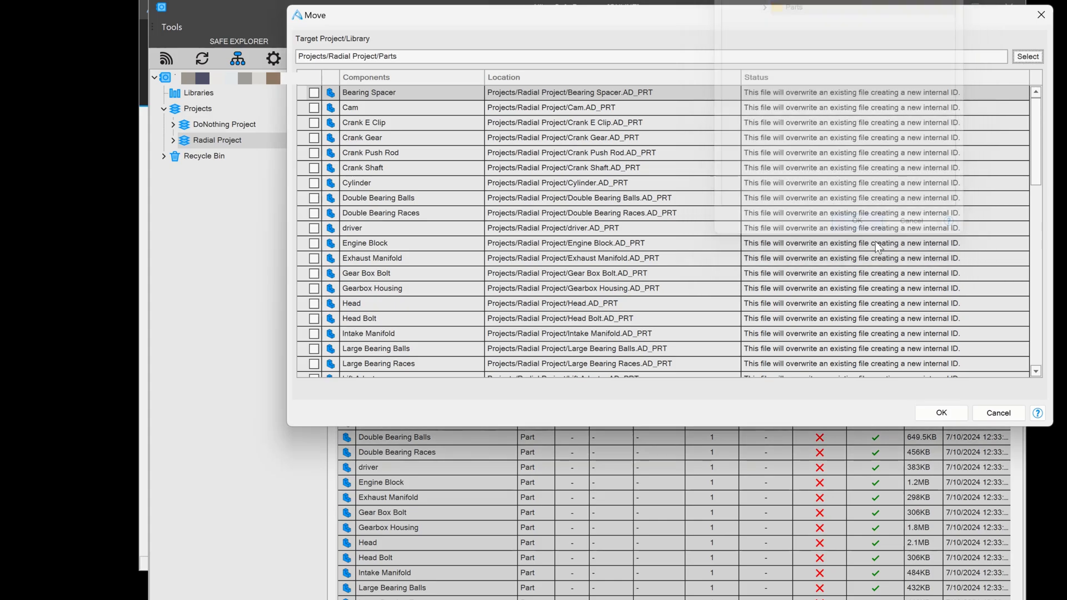
{"action": "left_click", "coordinate": [965, 417]}
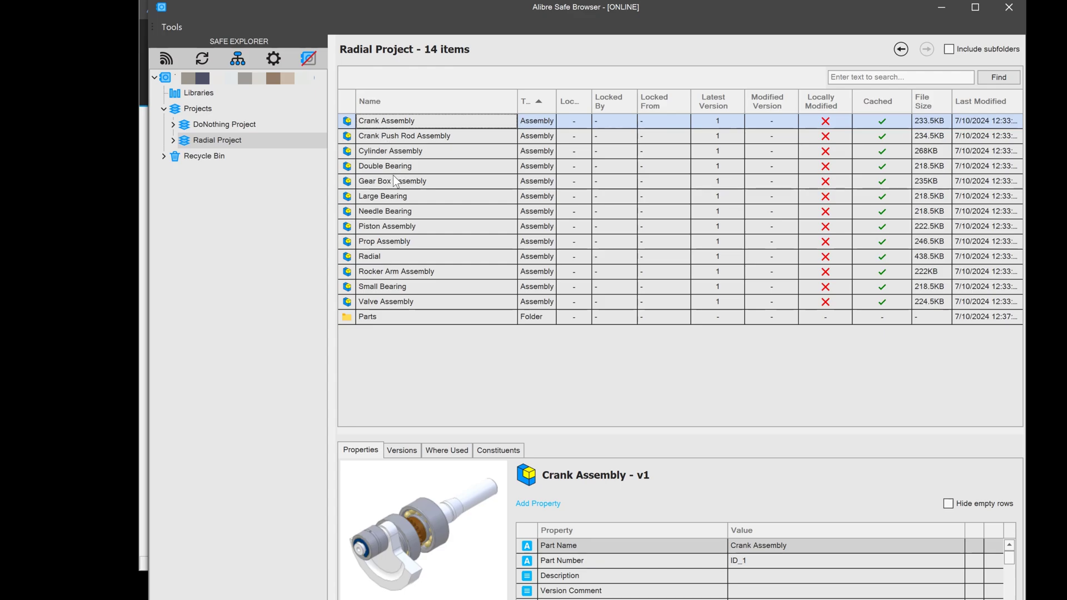
Create a folder named Subassemblies inside Radial Project.
{"action": "left_click", "coordinate": [385, 305], "text": "shift"}
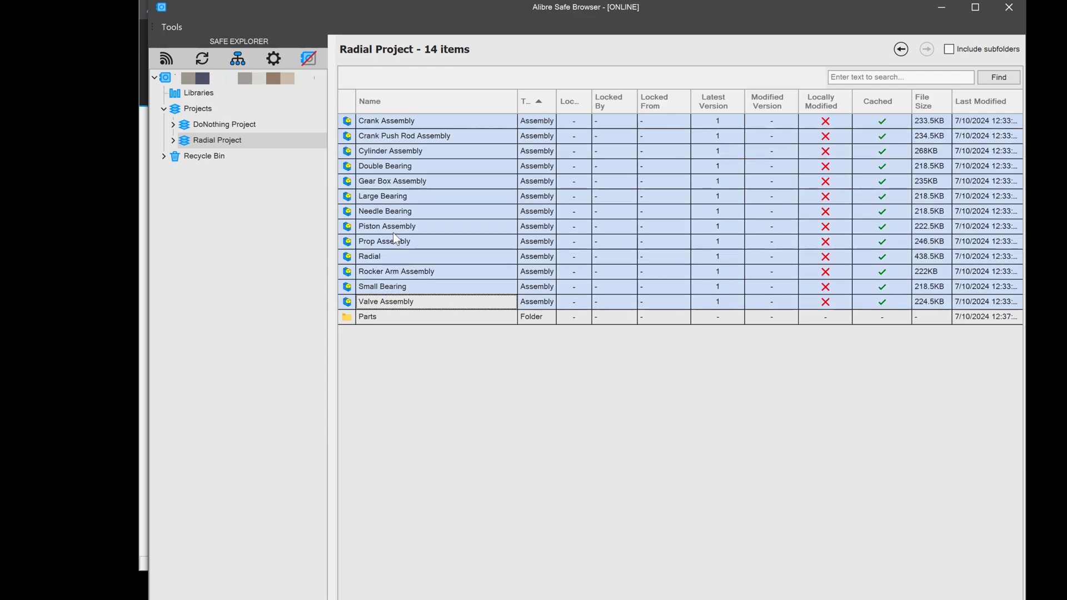
{"action": "left_click", "coordinate": [390, 256], "text": "ctrl"}
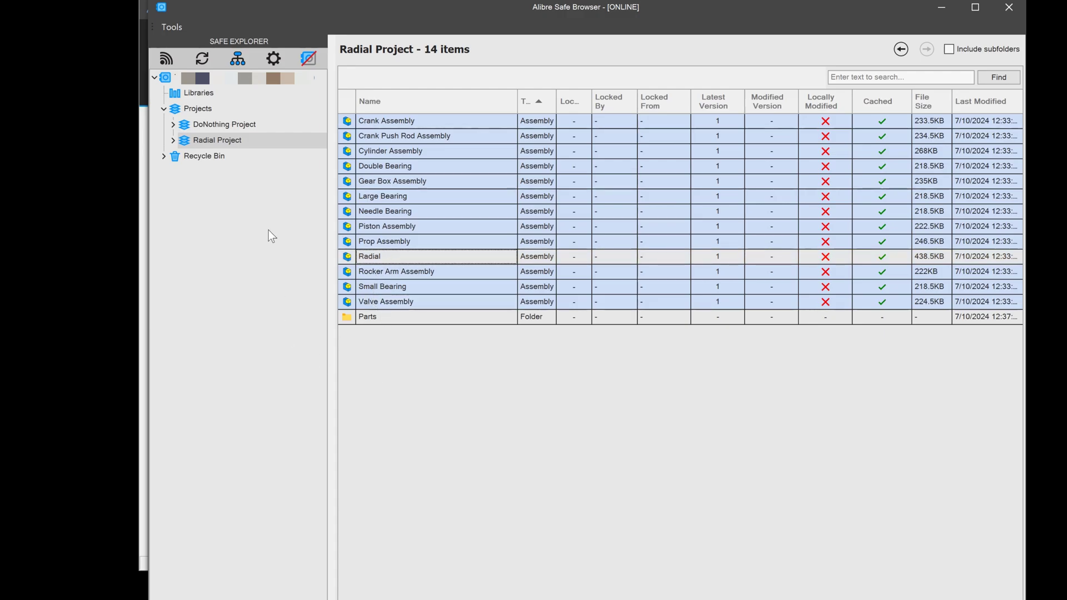
{"action": "right_click", "coordinate": [238, 138]}
{"action": "left_click", "coordinate": [262, 161]}
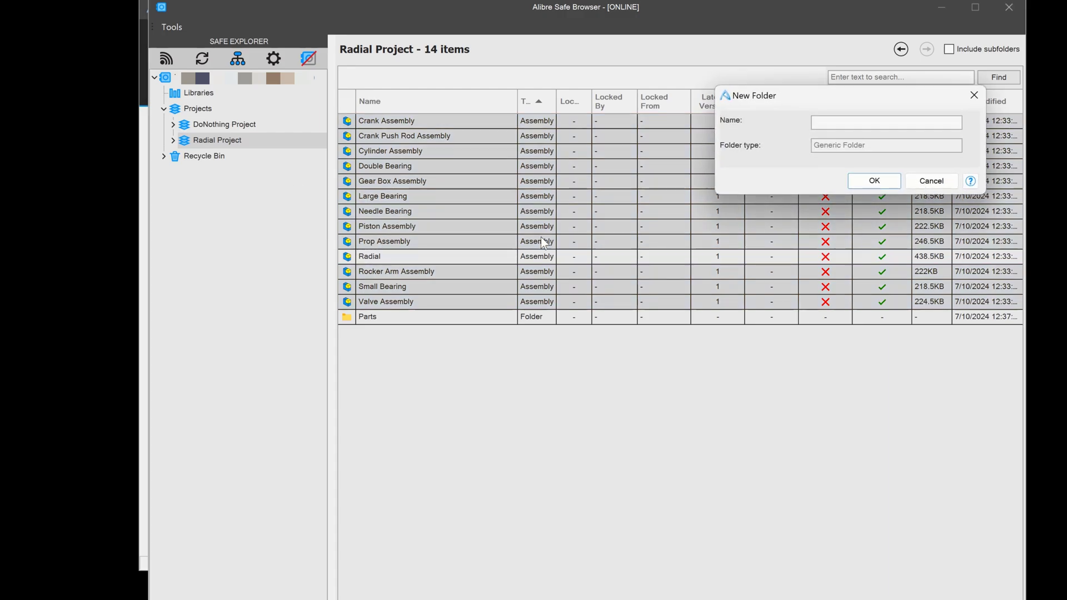
{"action": "type", "text": "Subassemblies"}
{"action": "key", "text": "Return"}
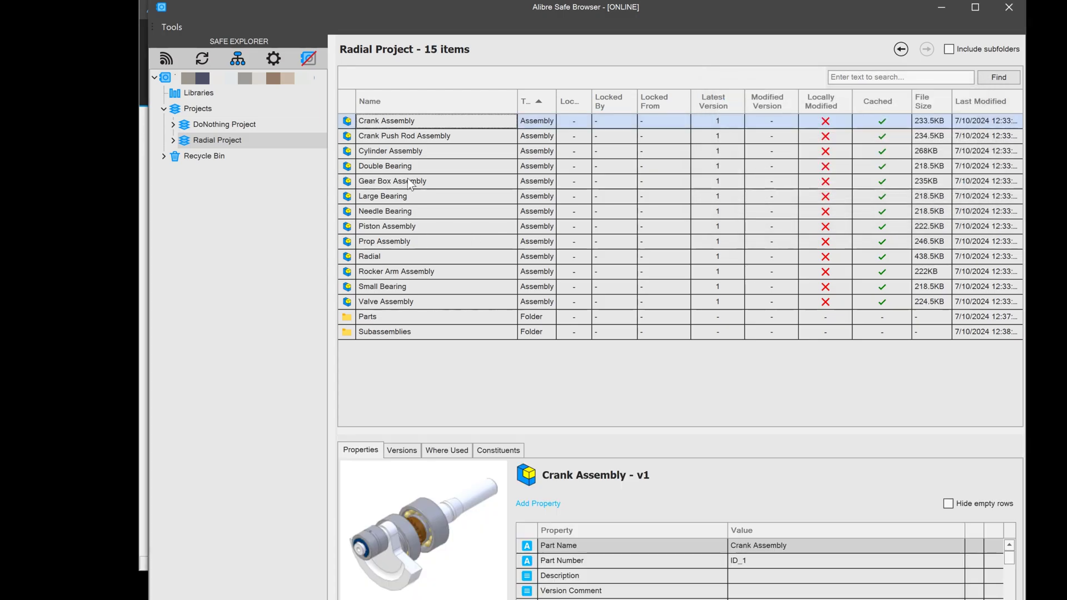
Move all assemblies except Radial, from Crank Assembly to Valve Assembly, into Radial Project's Subassemblies folder.
{"action": "left_click", "coordinate": [379, 302]}
{"action": "left_click", "coordinate": [386, 119], "text": "shift"}
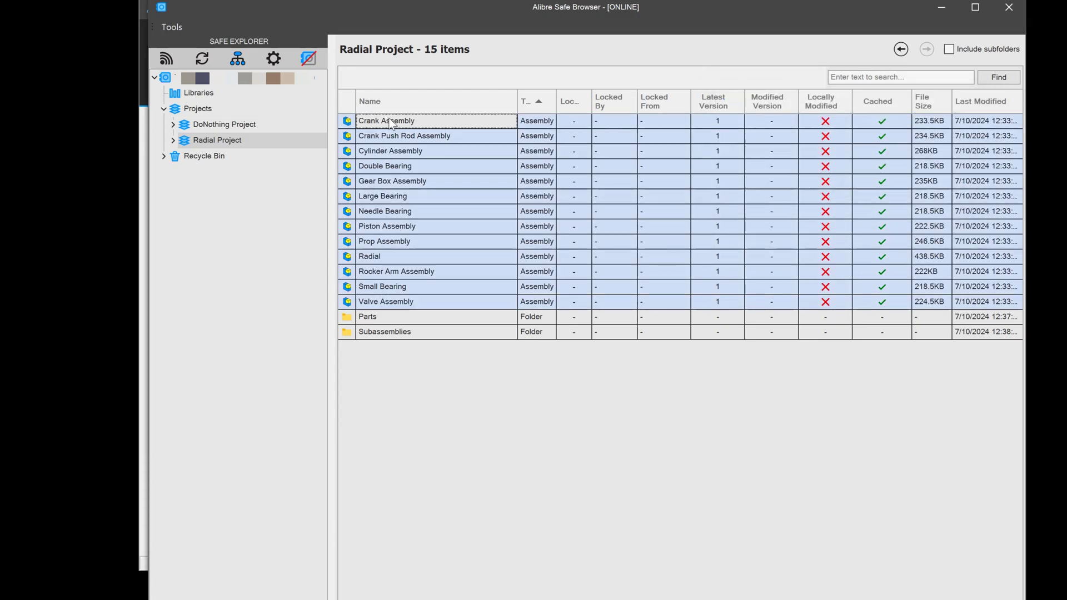
{"action": "left_click", "coordinate": [368, 256], "text": "ctrl"}
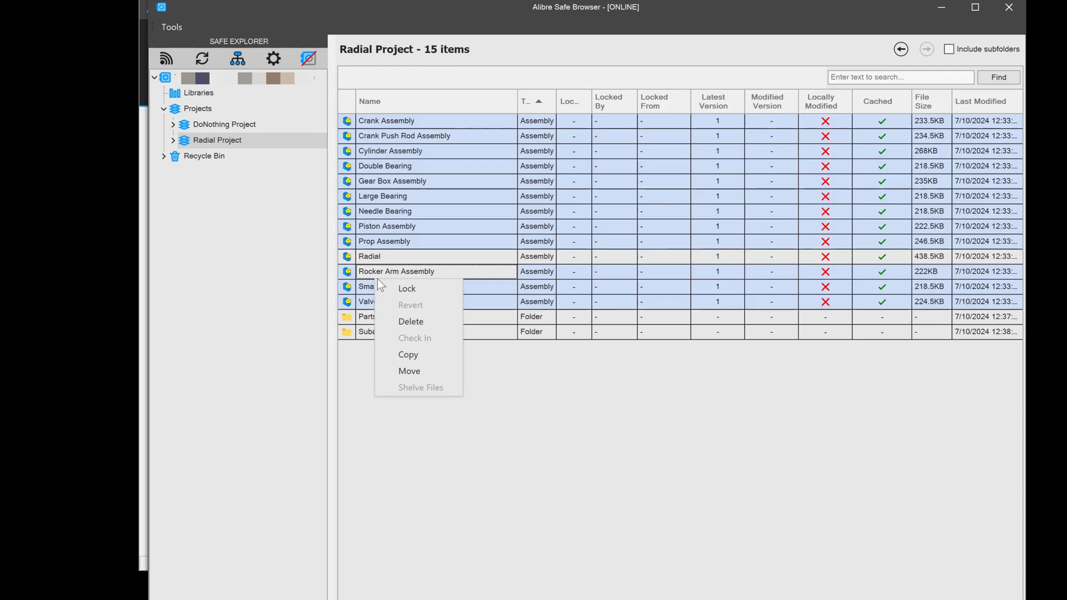
{"action": "left_click", "coordinate": [422, 365]}
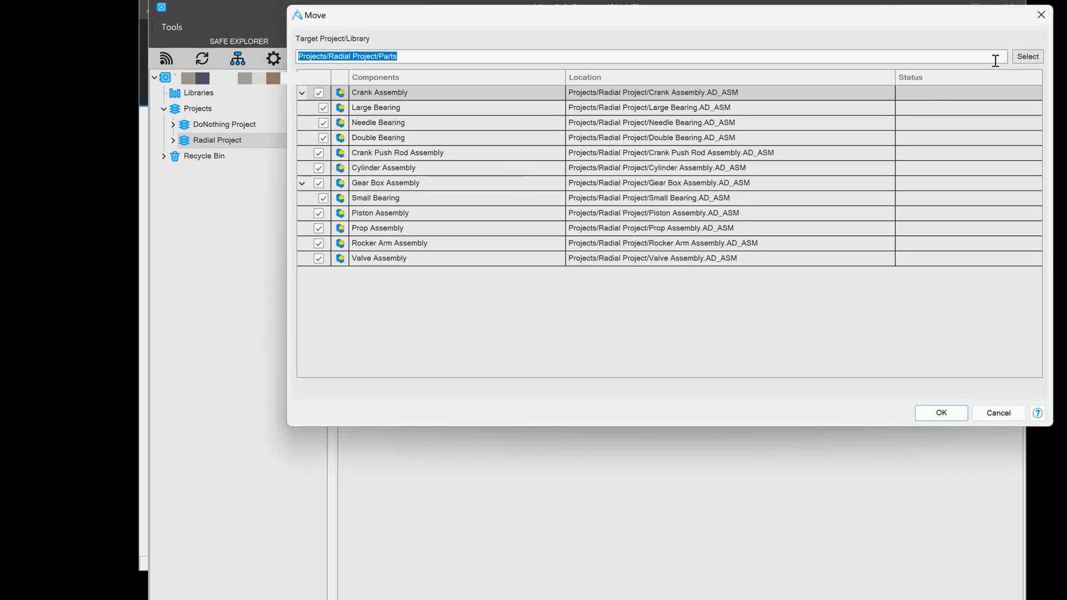
{"action": "left_click", "coordinate": [1024, 56]}
{"action": "left_click", "coordinate": [800, 22]}
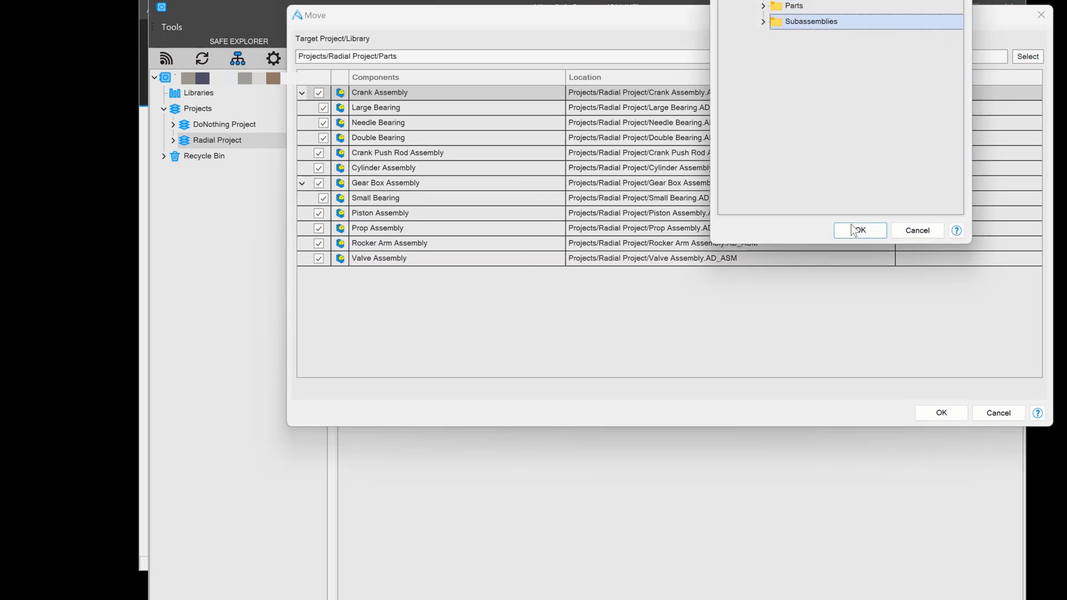
{"action": "left_click", "coordinate": [859, 230]}
{"action": "left_click", "coordinate": [939, 413]}
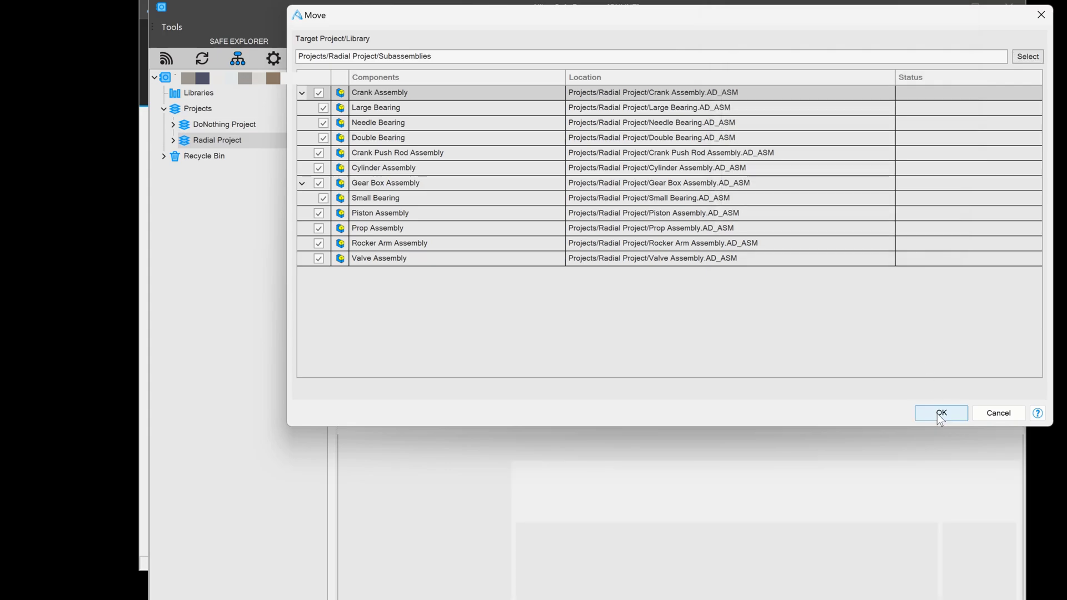